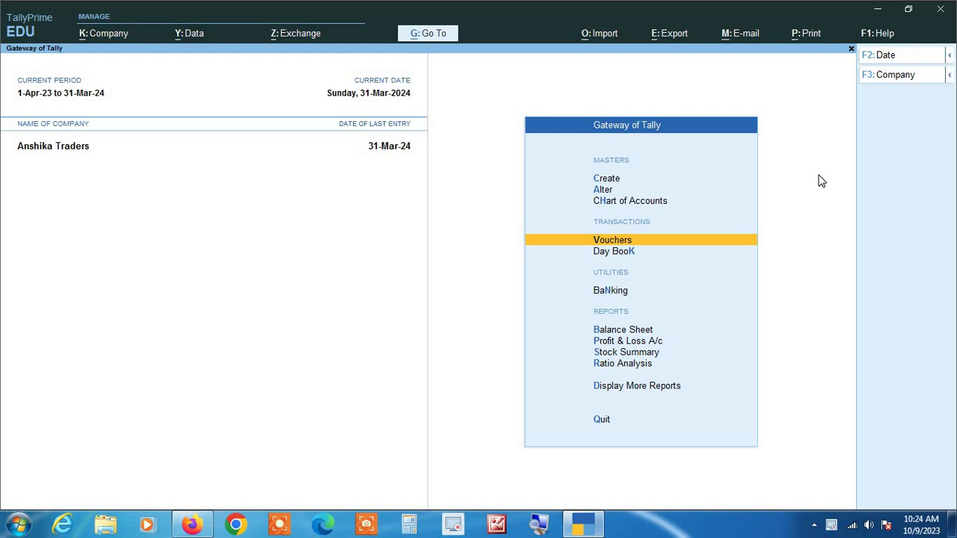
Step: Open the stock item "A stock item" for alteration
key(Up)
key(Up)
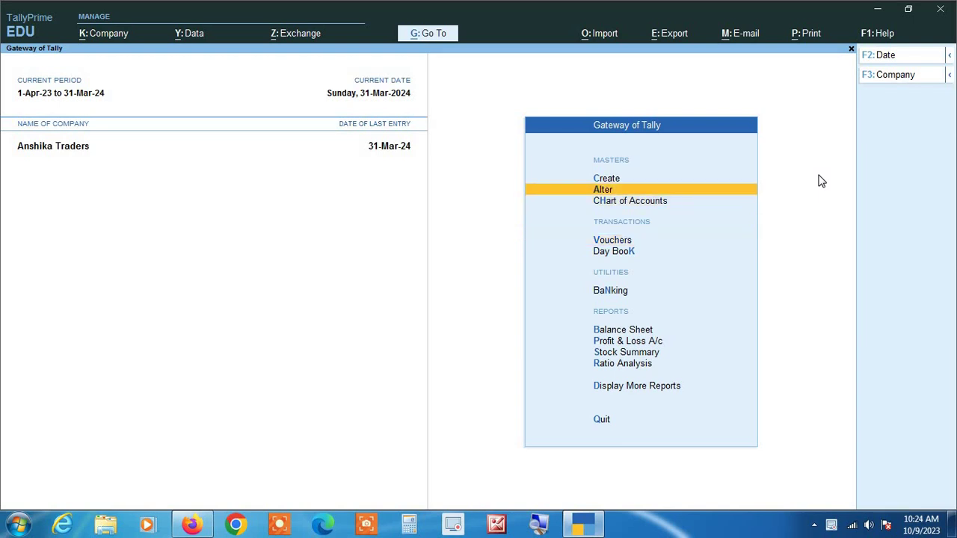
key(Return)
key(Down)
key(Down)
key(Down)
key(Down)
key(Down)
key(Down)
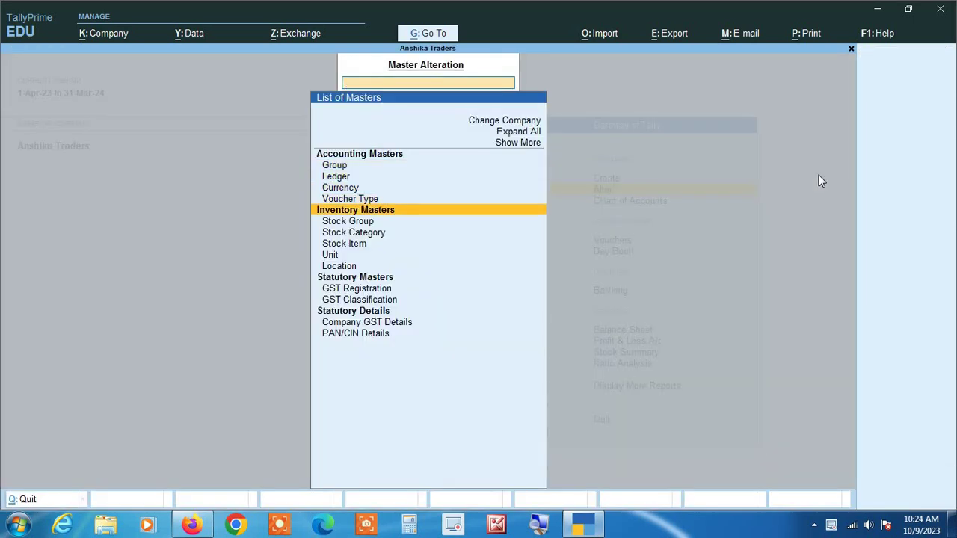
key(Return)
key(Return)
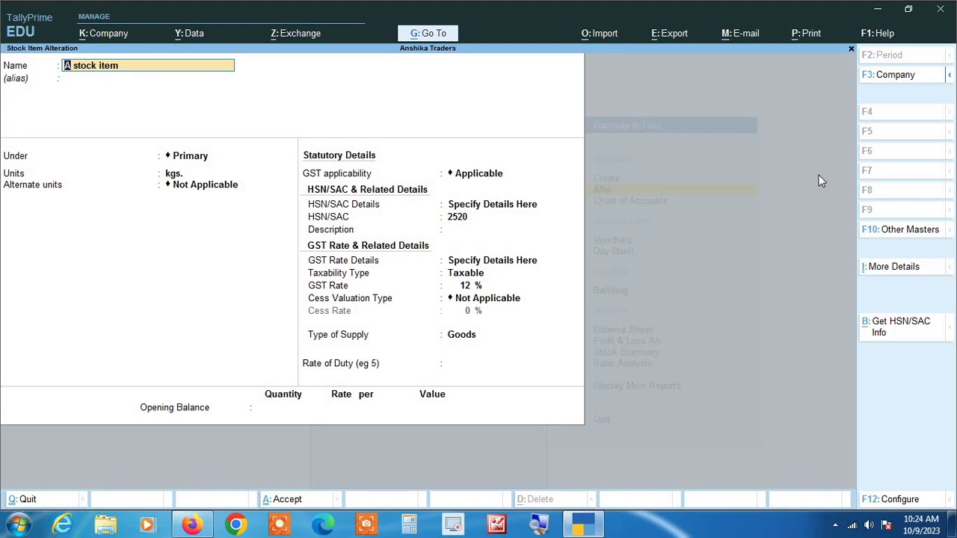
Step: Set "Provide Descriptions for Stock Items" to Yes in the stock item configuration and save it
key(F12)
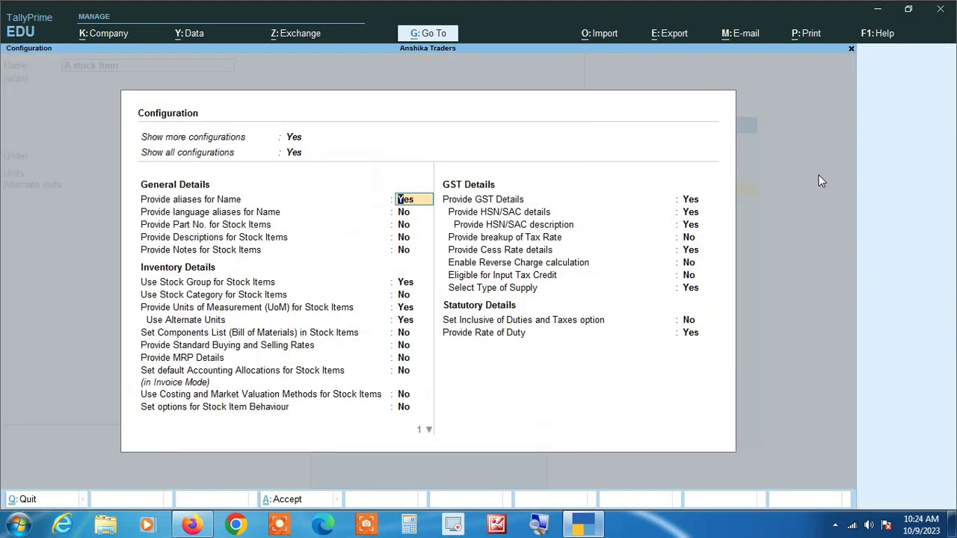
click(540, 525)
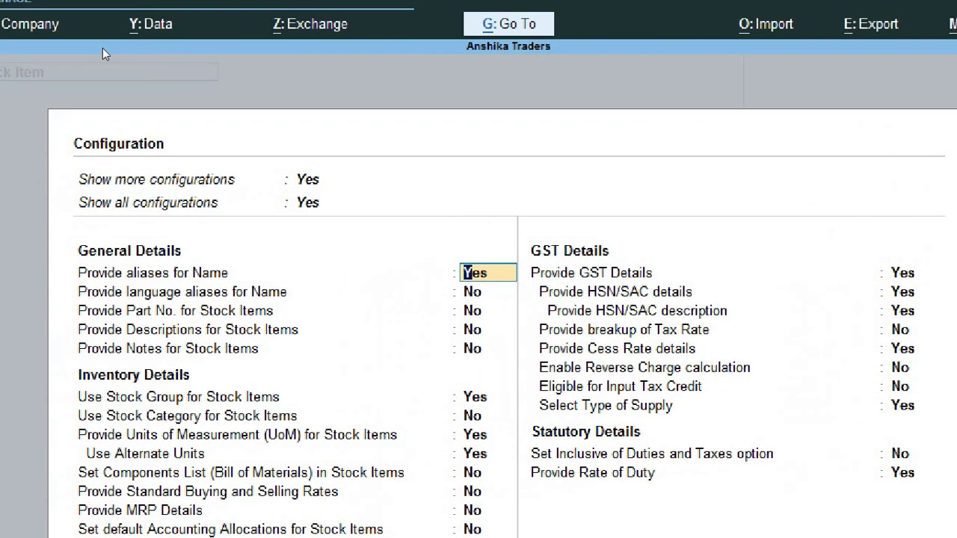
key(Down)
key(Down)
key(Down)
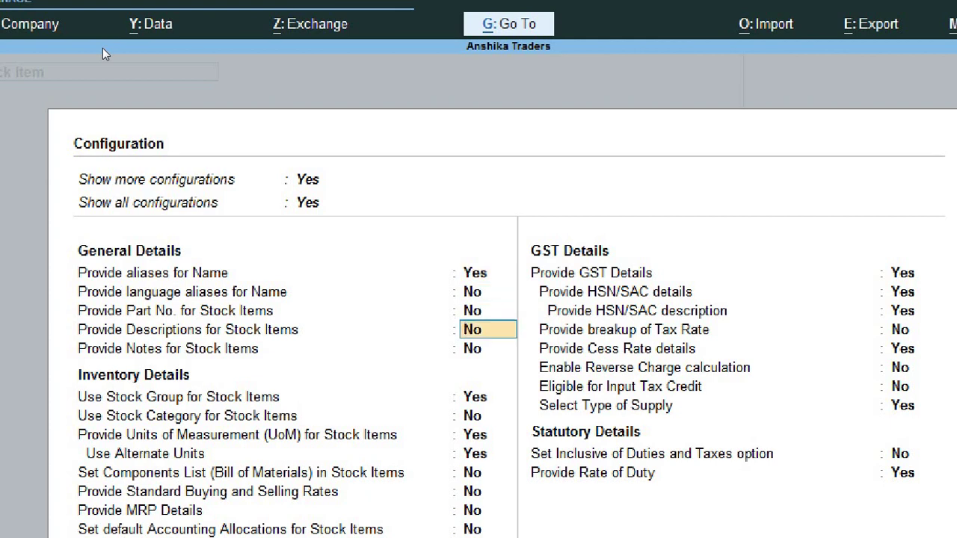
text(YES)
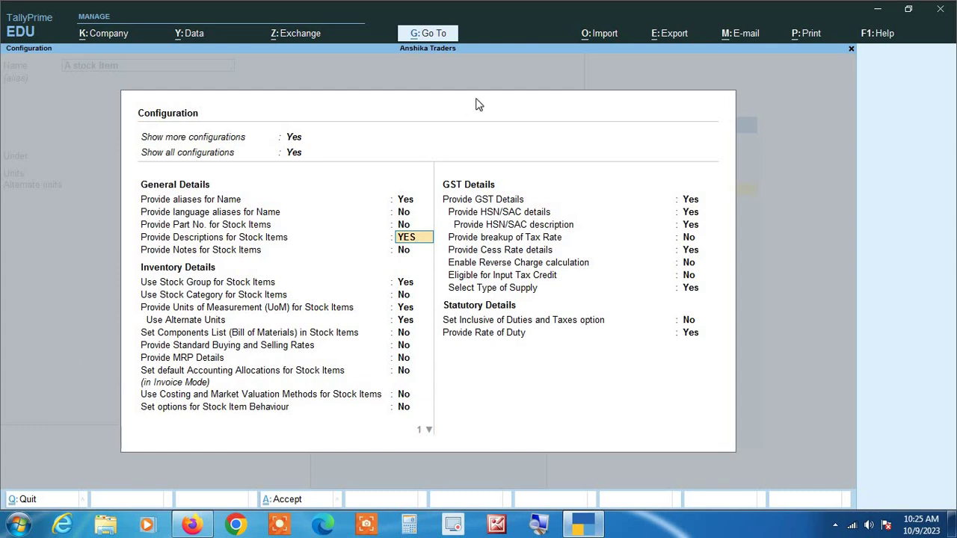
key(ctrl+a)
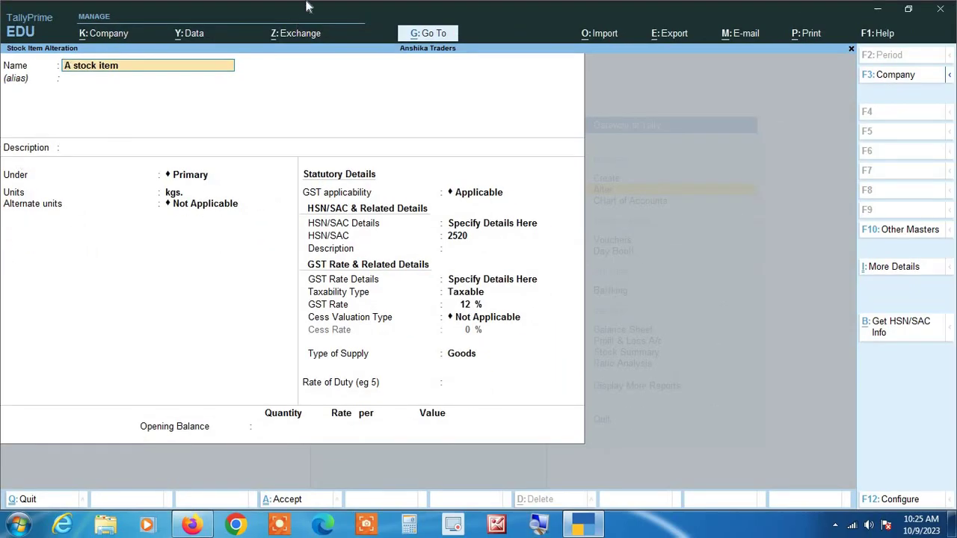
Step: Enter the description ASGD5820 for "A stock item", save the item and return to the Gateway of Tally
key(Return)
key(Return)
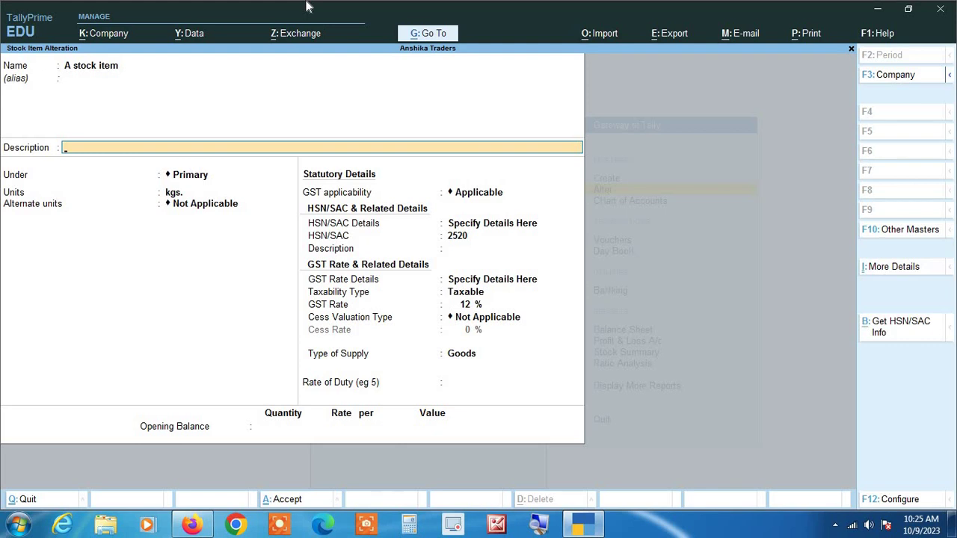
text(ASGD5820)
key(Return)
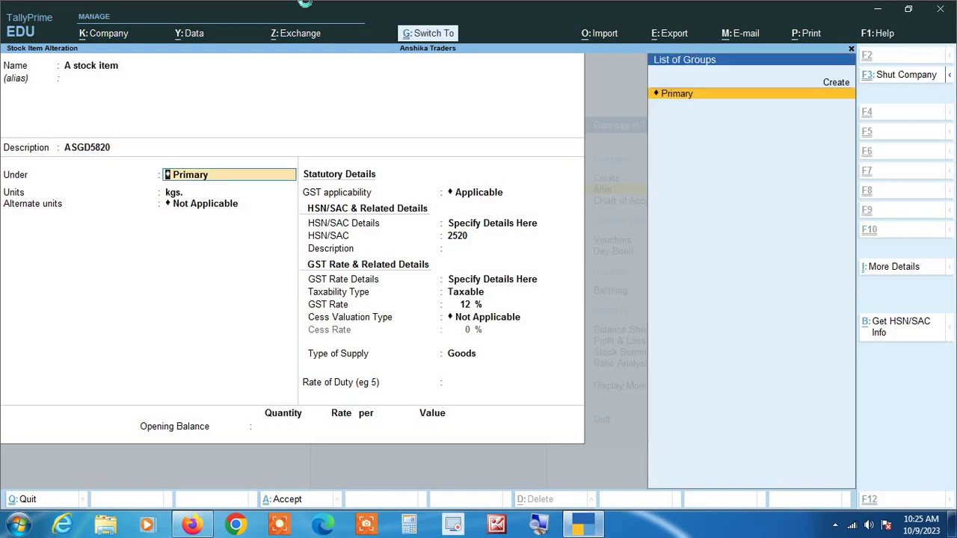
key(ctrl+a)
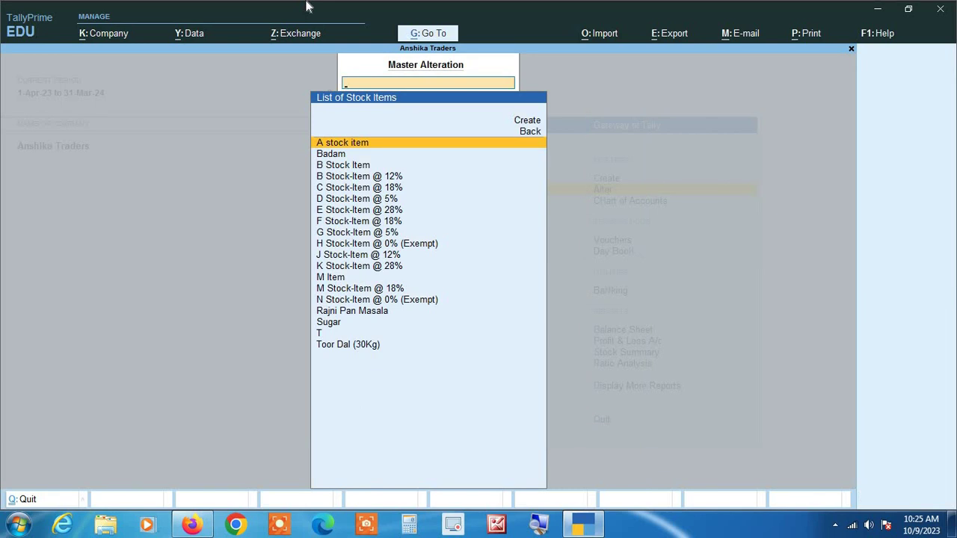
key(Escape)
key(Escape)
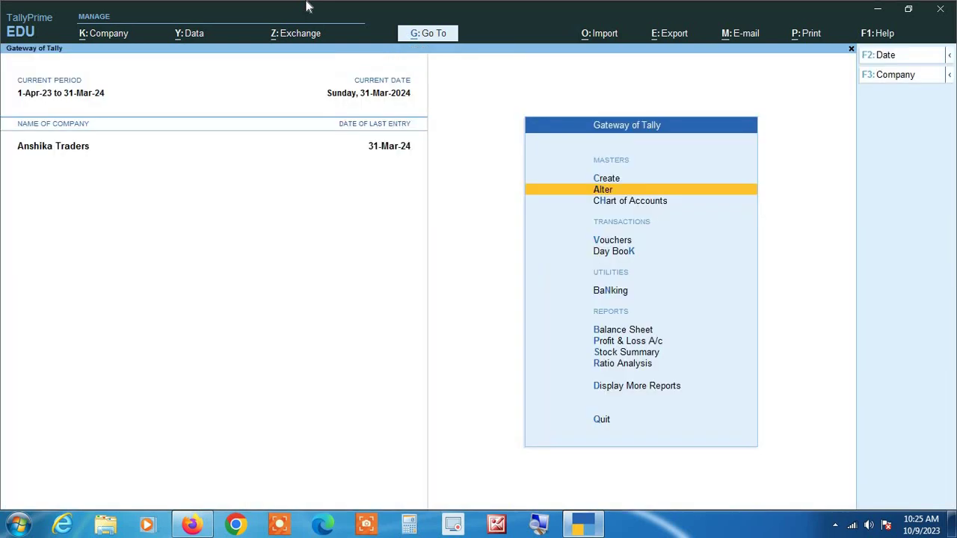
Step: Start a sales voucher with Cash as the party account and Sales as the ledger, and pick "A stock item" as the first item
key(Down)
key(Down)
key(Return)
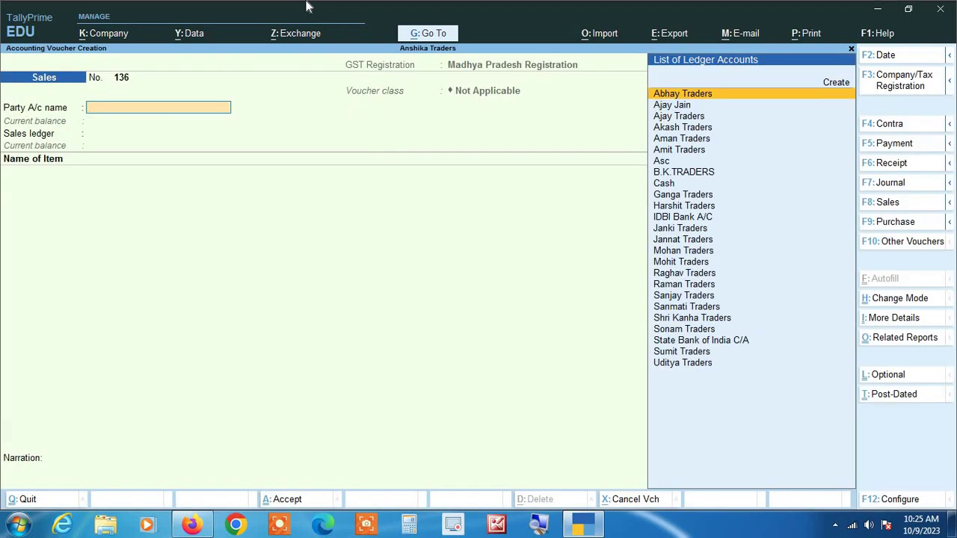
text(c)
key(Return)
key(Return)
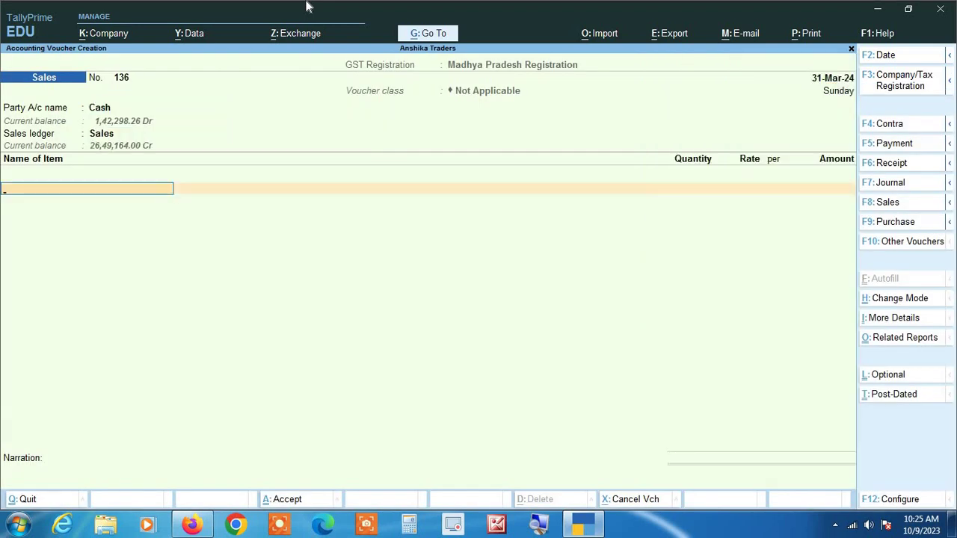
text(A)
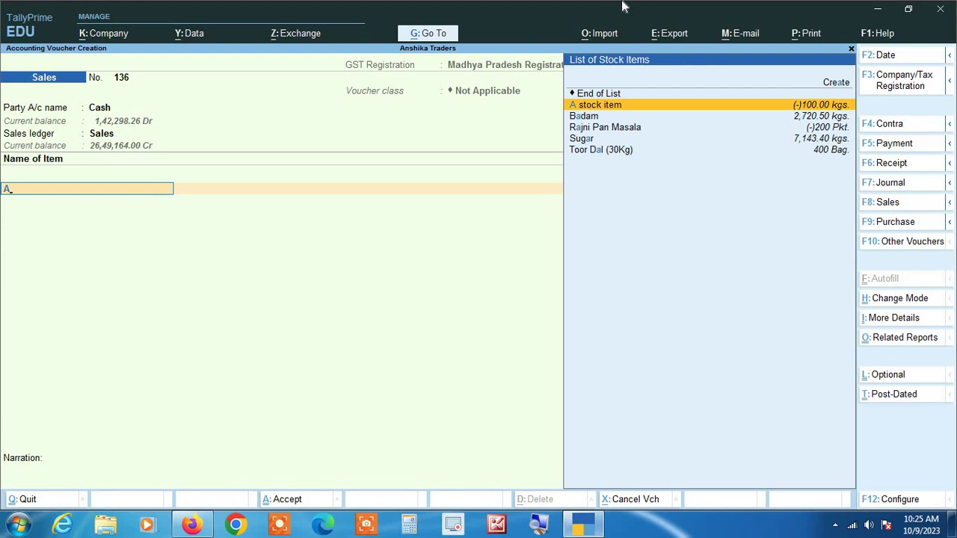
key(Return)
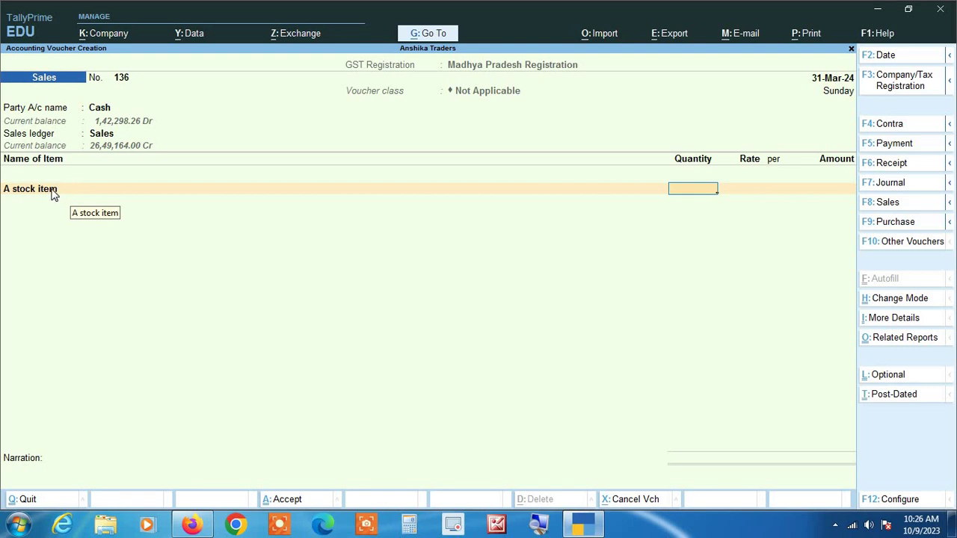
Step: Set "Provide Additional Descriptions for Stock Items" to Yes in the voucher configuration and save it
key(BackSpace)
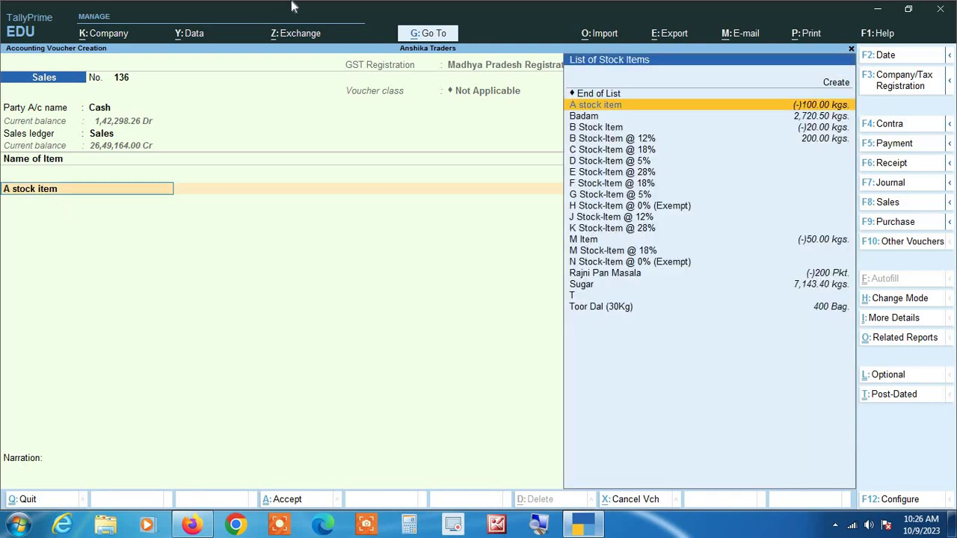
key(F12)
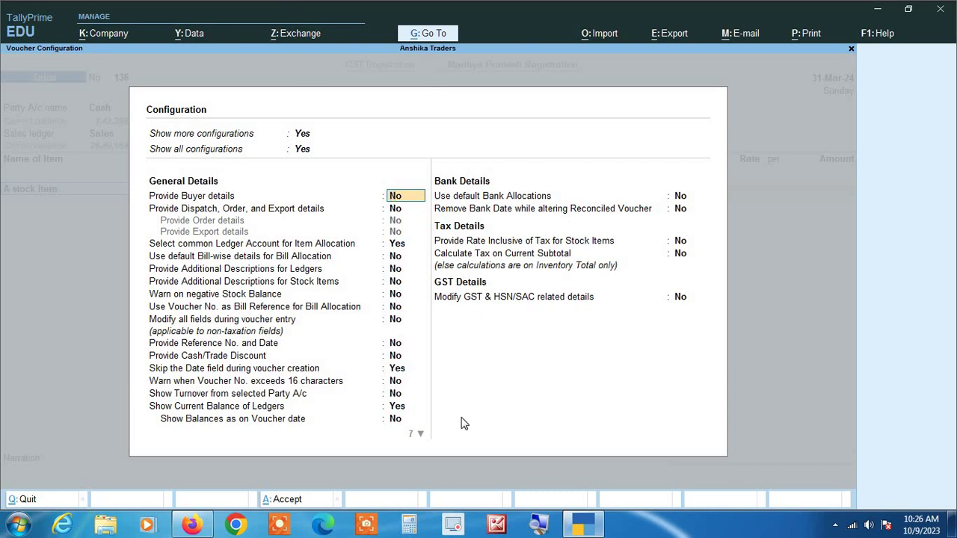
click(538, 525)
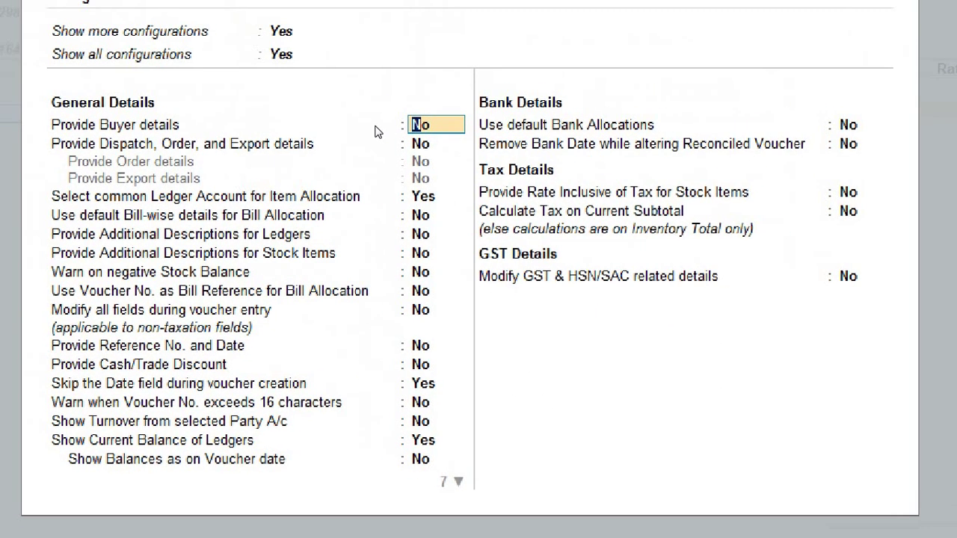
key(Return)
key(Return)
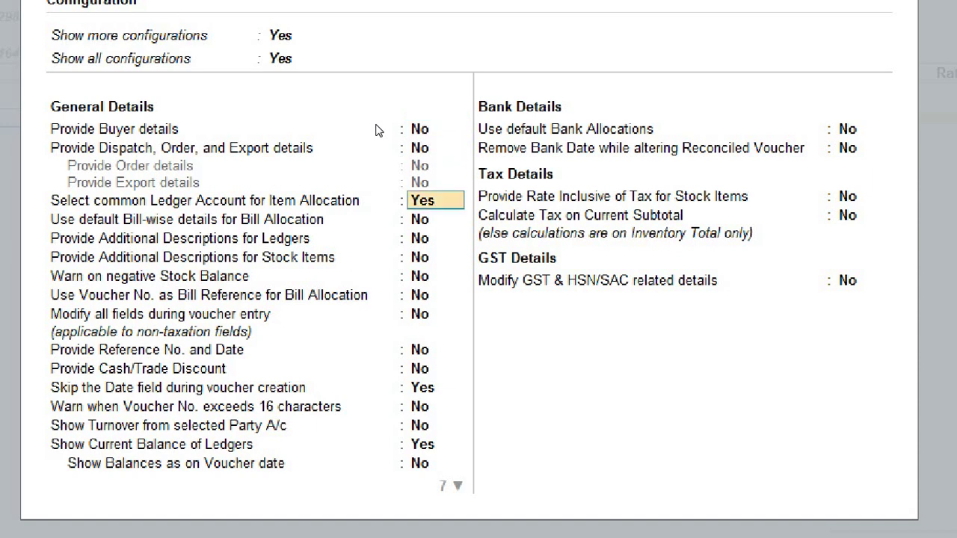
key(Return)
key(Return)
key(Return)
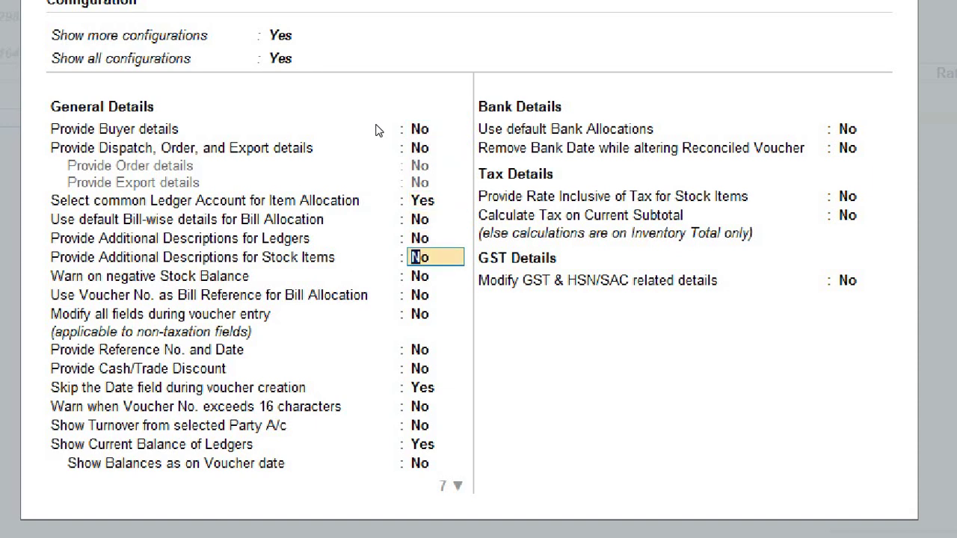
text(YES)
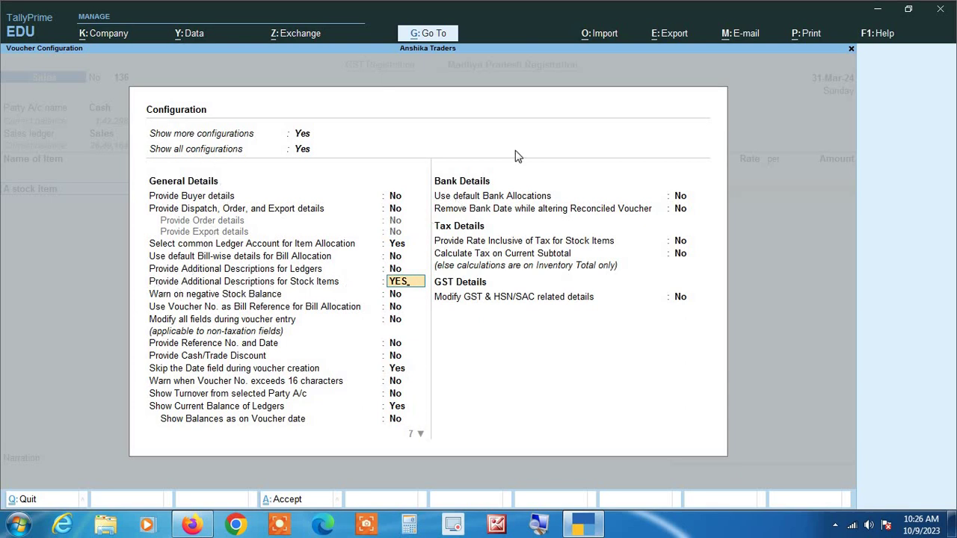
key(ctrl+a)
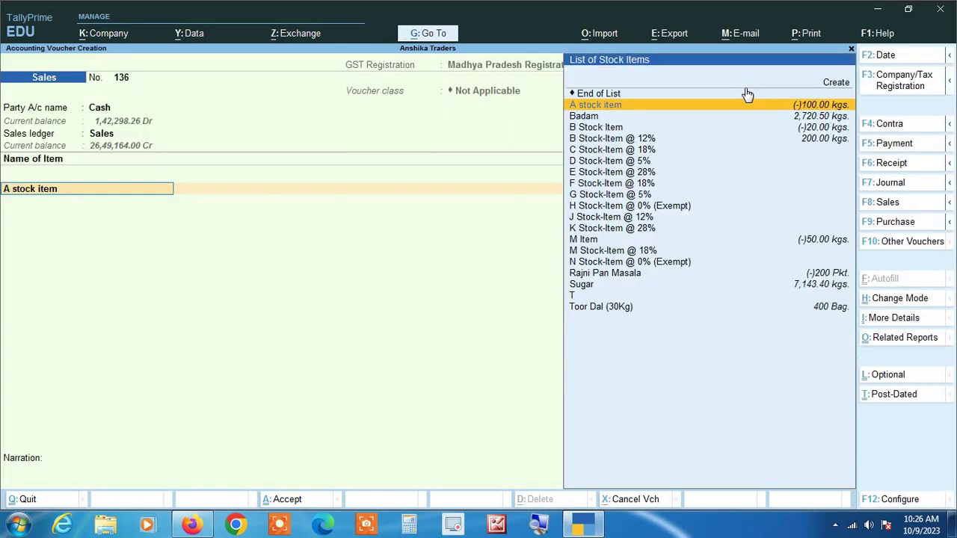
key(Up)
key(Return)
key(BackSpace)
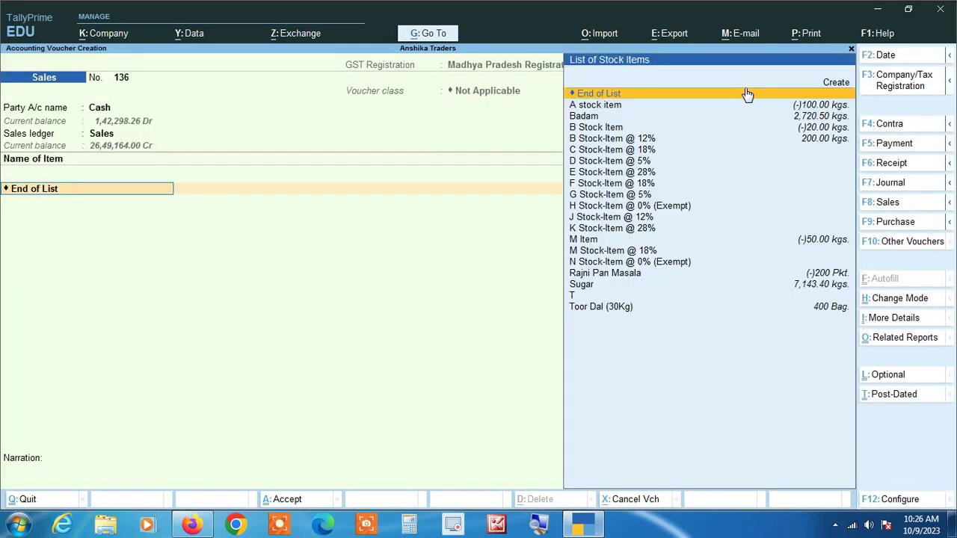
key(Down)
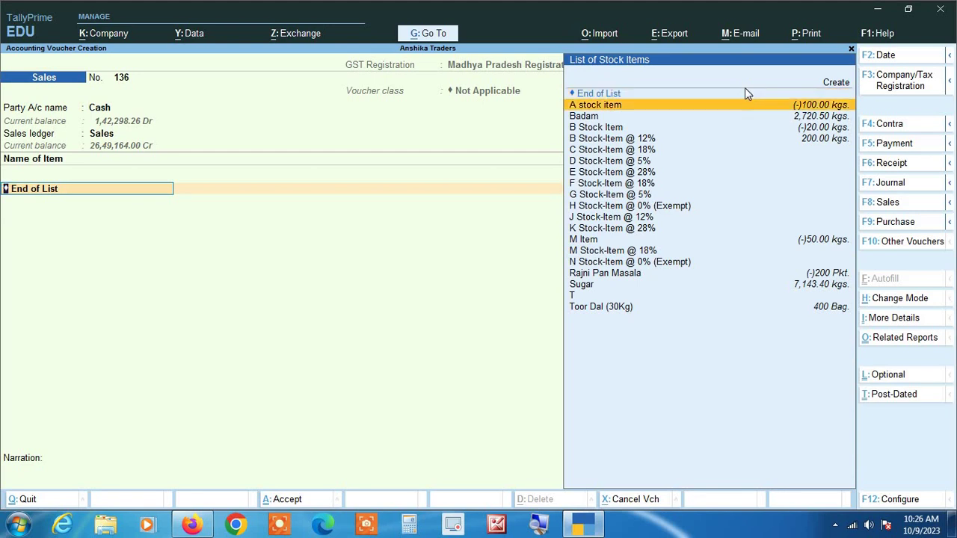
key(Return)
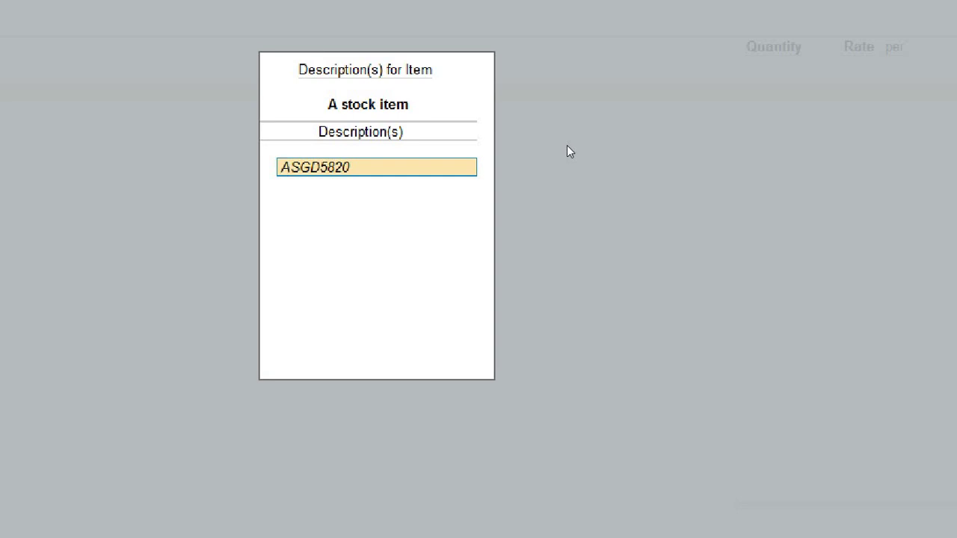
key(Return)
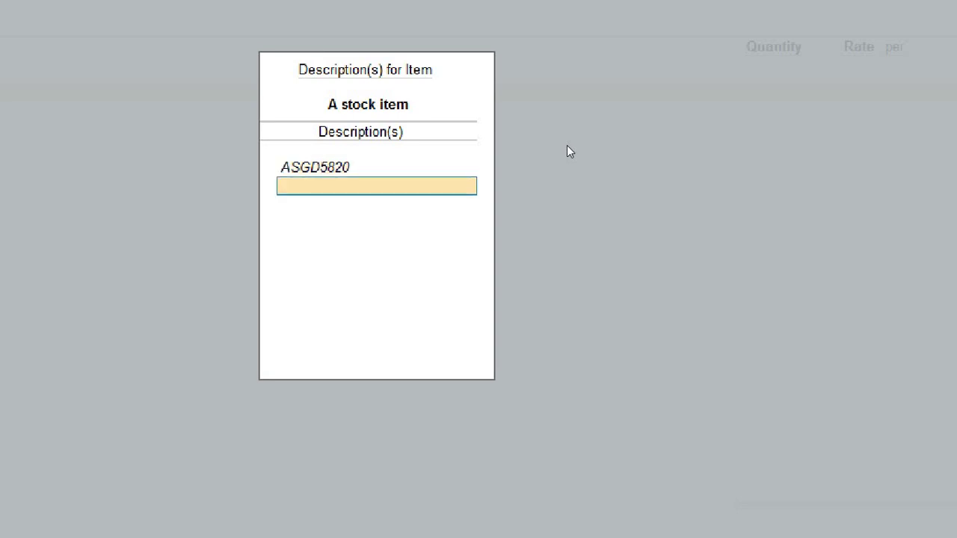
text(25895866)
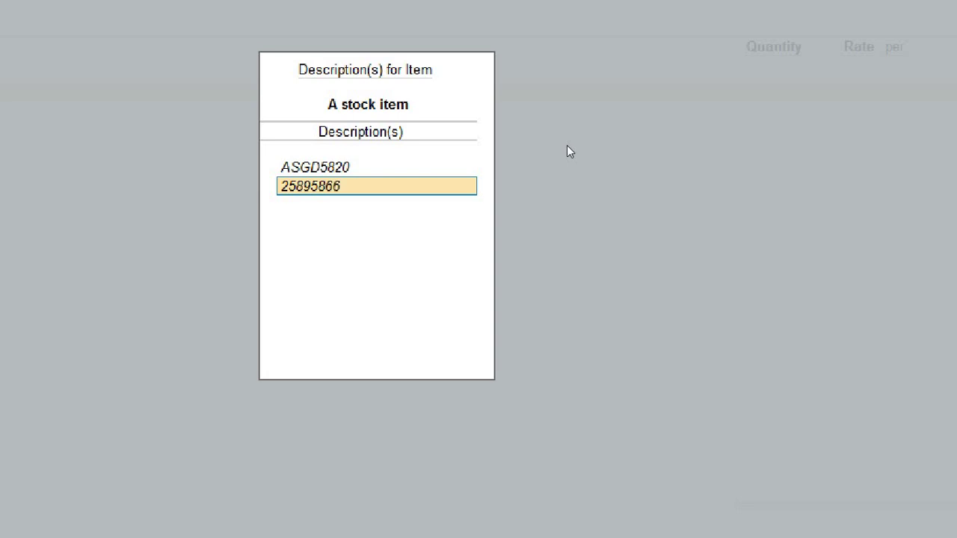
text(25JUHG)
key(Return)
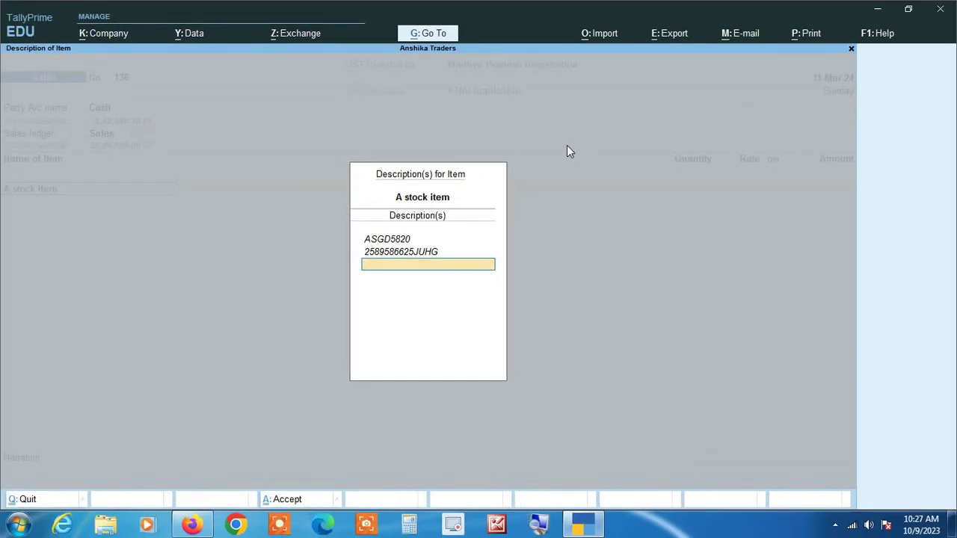
key(Return)
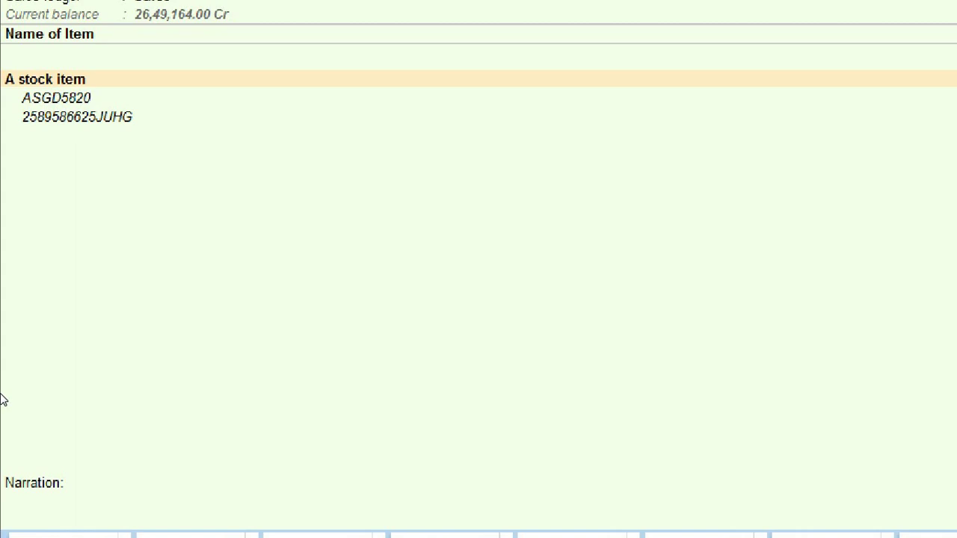
Step: Enter a quantity of 50 kgs for "A stock item" and accept its rate of 200.00 per kg and both description lines
key(BackSpace)
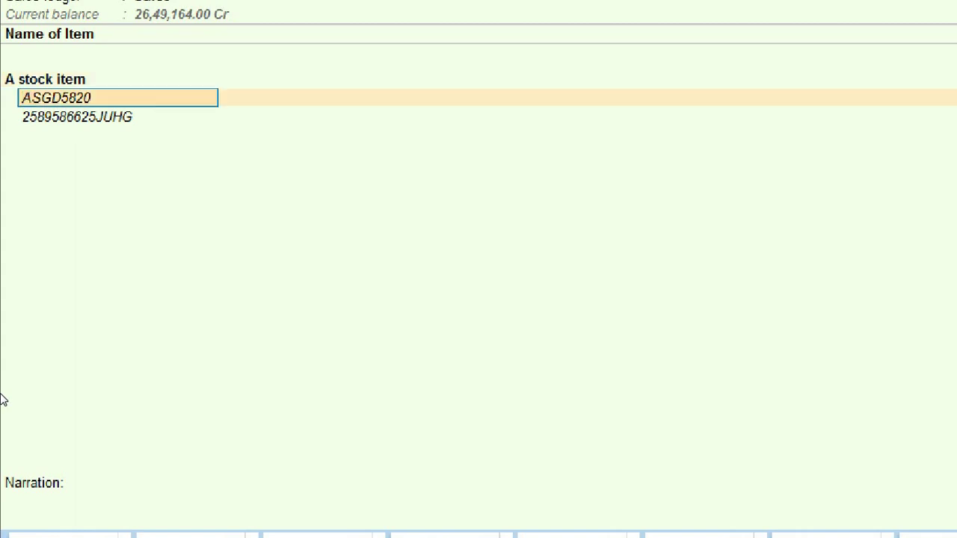
key(Return)
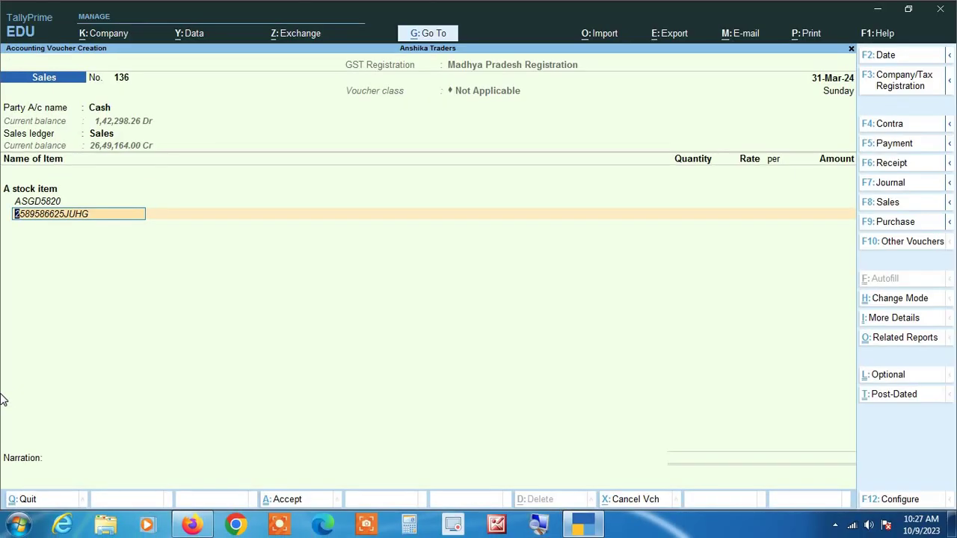
key(Up)
key(Up)
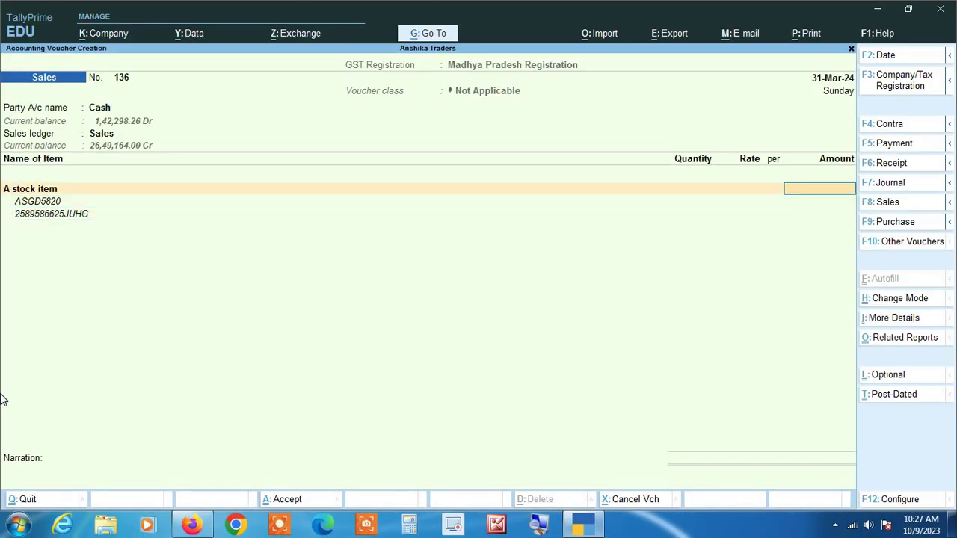
key(Up)
text(50)
key(Return)
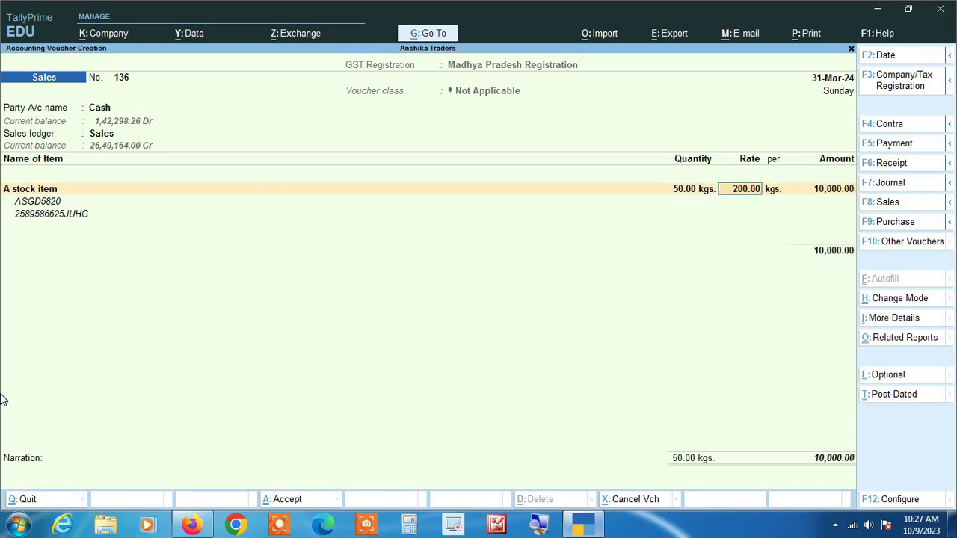
key(Return)
key(Return)
key(Return)
key(Return)
key(Return)
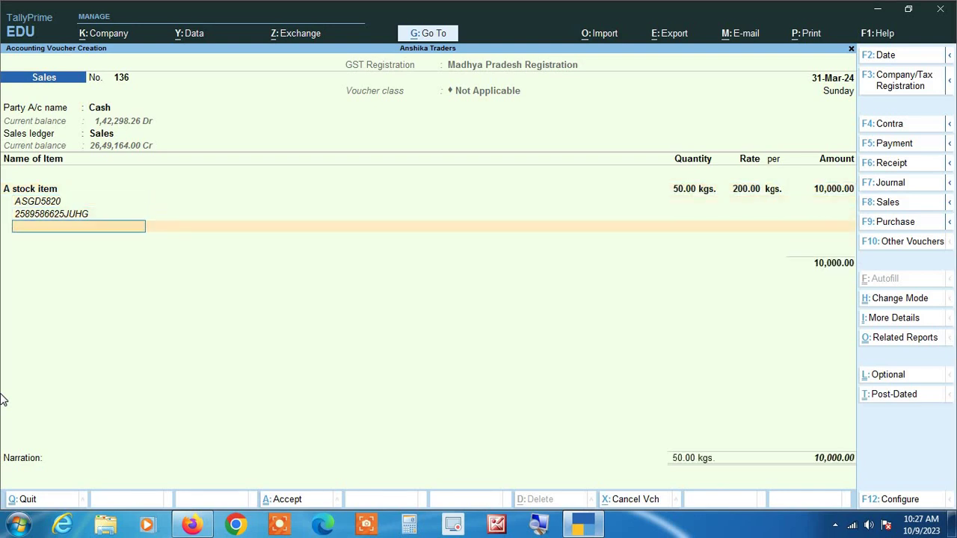
Step: Add the Cgst and Sgst tax ledgers below the stock item in the sales voucher, accepting their calculated amounts
text(CG)
key(Return)
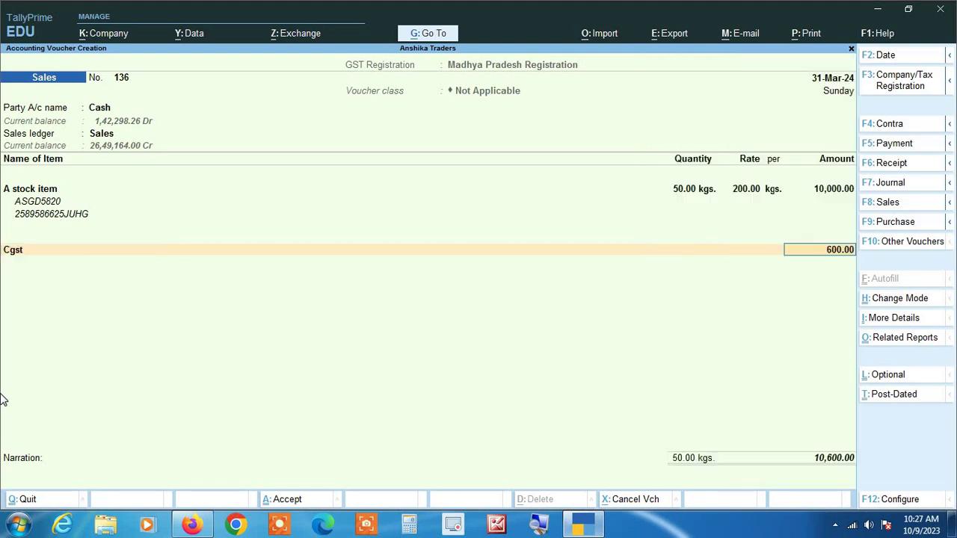
key(Return)
text(SG)
key(Return)
key(Return)
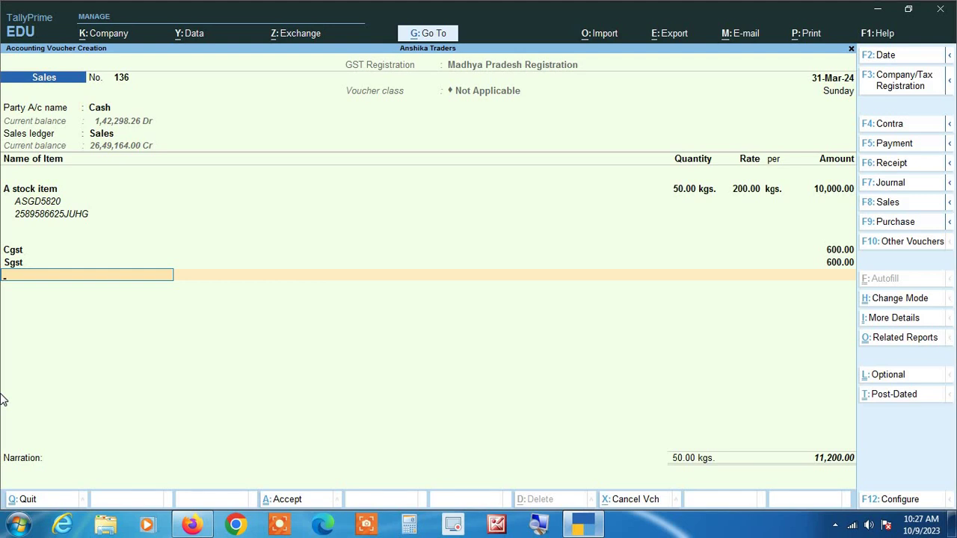
Step: Finish the ledger entries with a blank narration and save the sales voucher
key(Return)
key(Return)
key(Return)
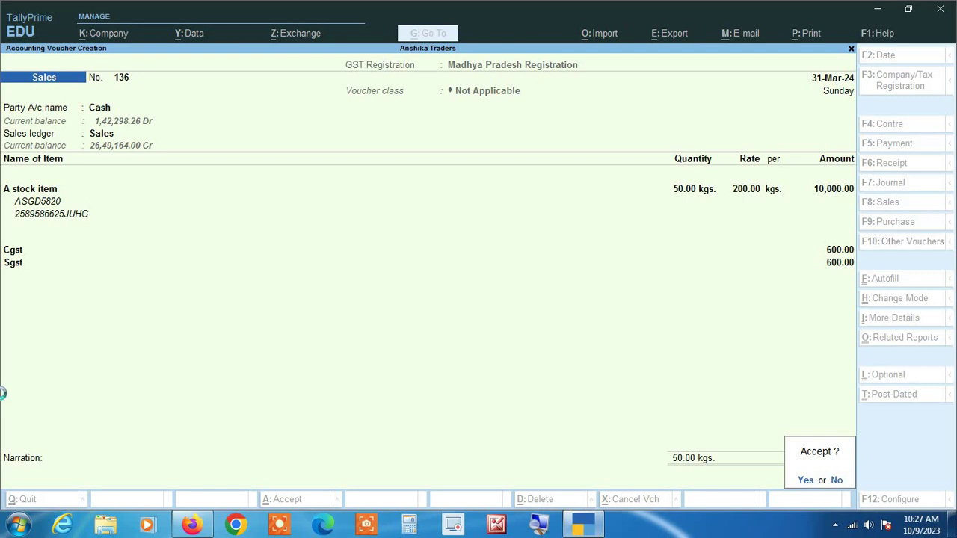
key(Return)
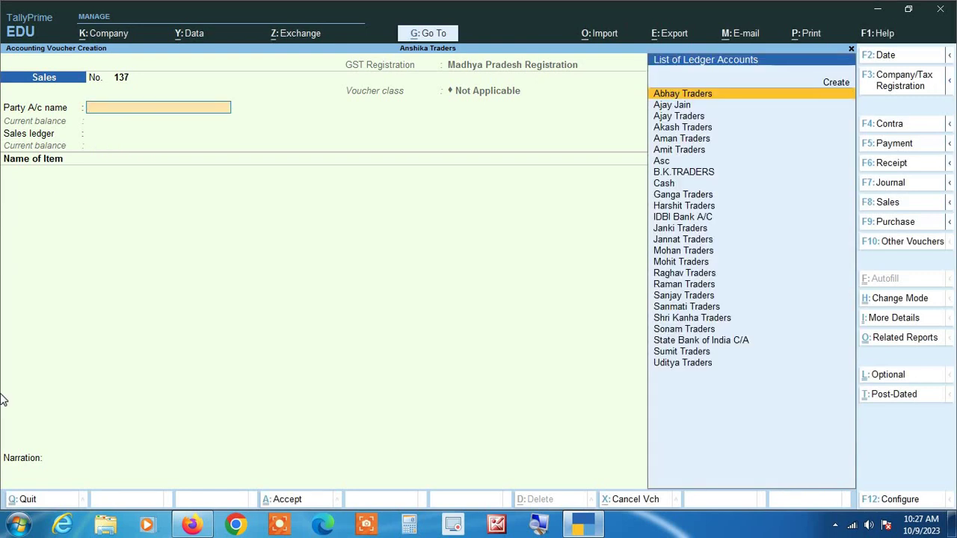
Step: Reopen the sales voucher just saved and open the print configuration for its tax invoice
key(Page_Up)
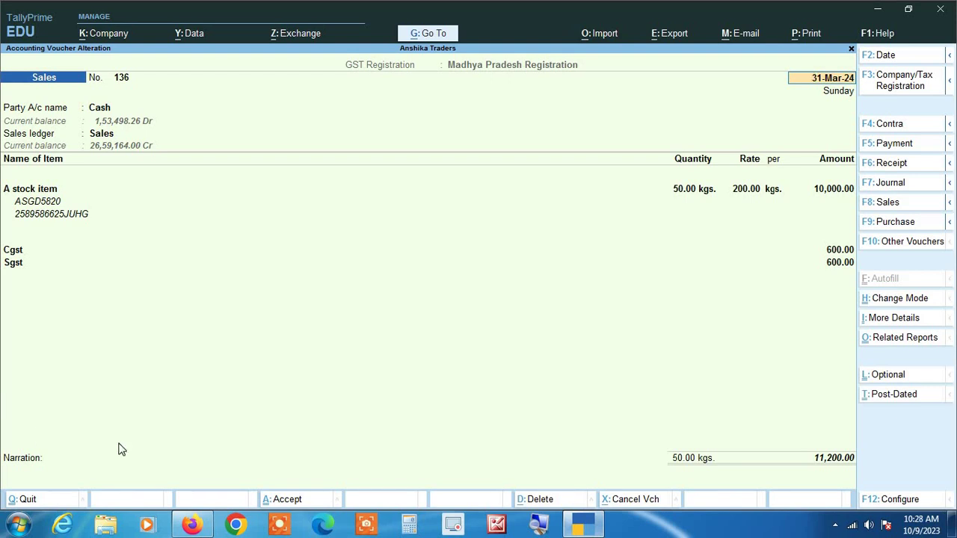
click(808, 34)
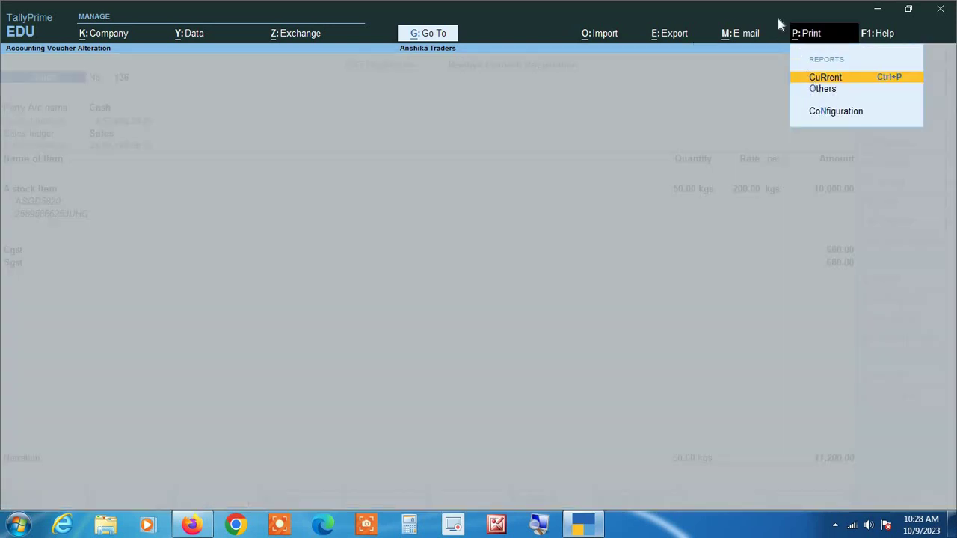
key(Return)
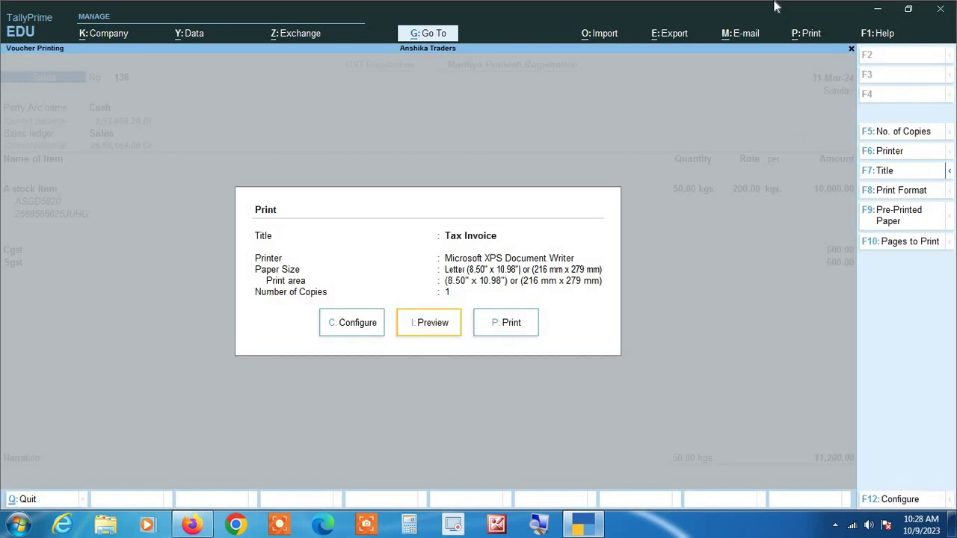
key(Left)
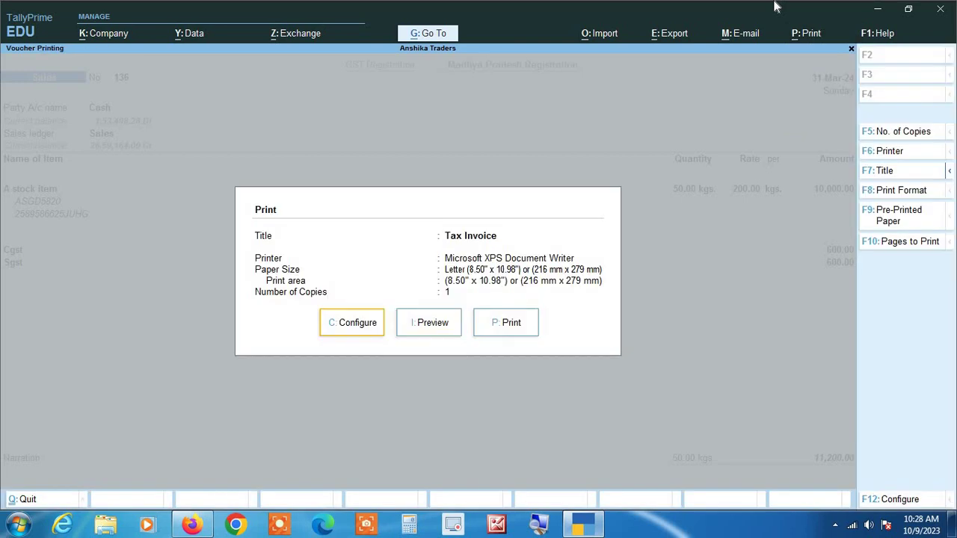
key(Return)
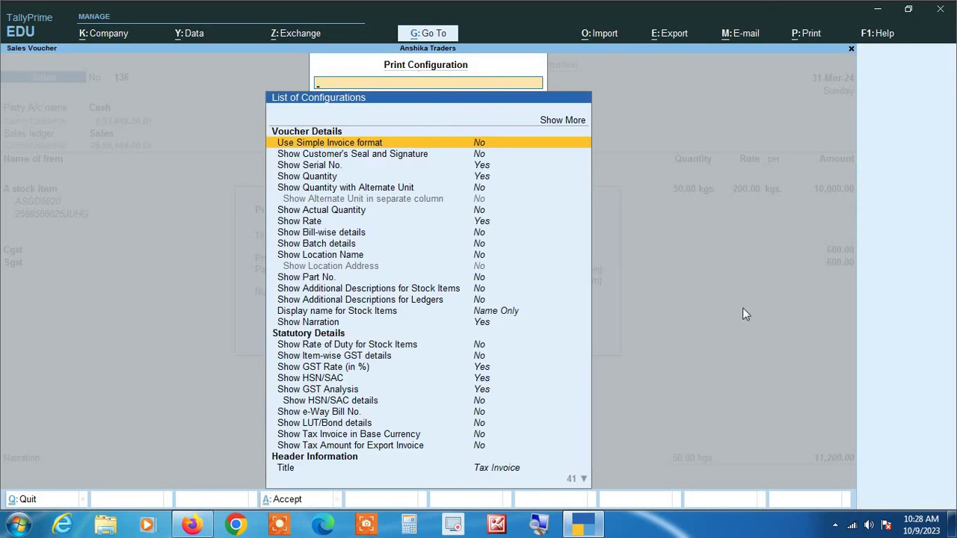
Step: Set "Show Additional Descriptions for Stock Items" to Yes in the print configuration and return to the print dialog
key(Down)
key(Down)
key(Down)
key(Down)
key(Down)
key(Down)
key(Down)
key(Down)
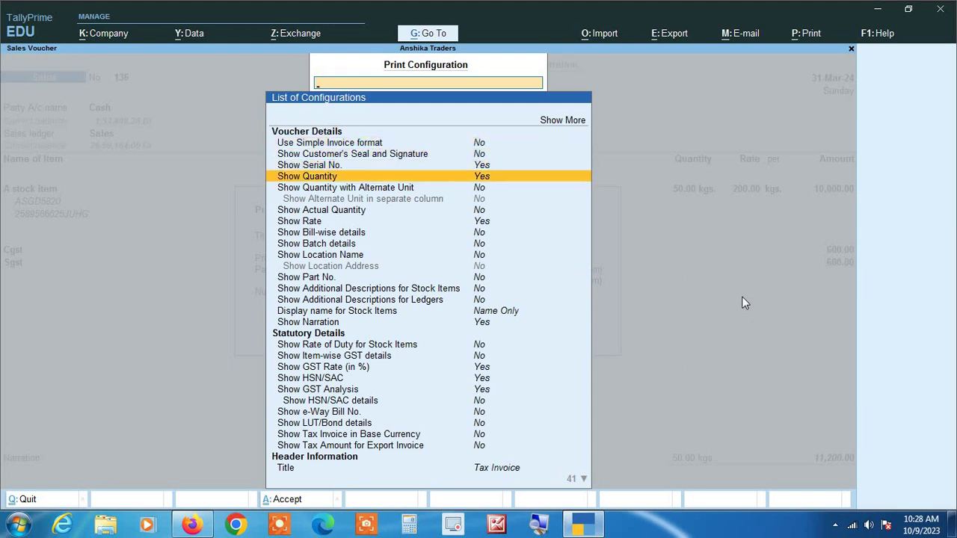
key(Down)
key(Down)
key(Down)
key(Down)
key(Down)
key(Down)
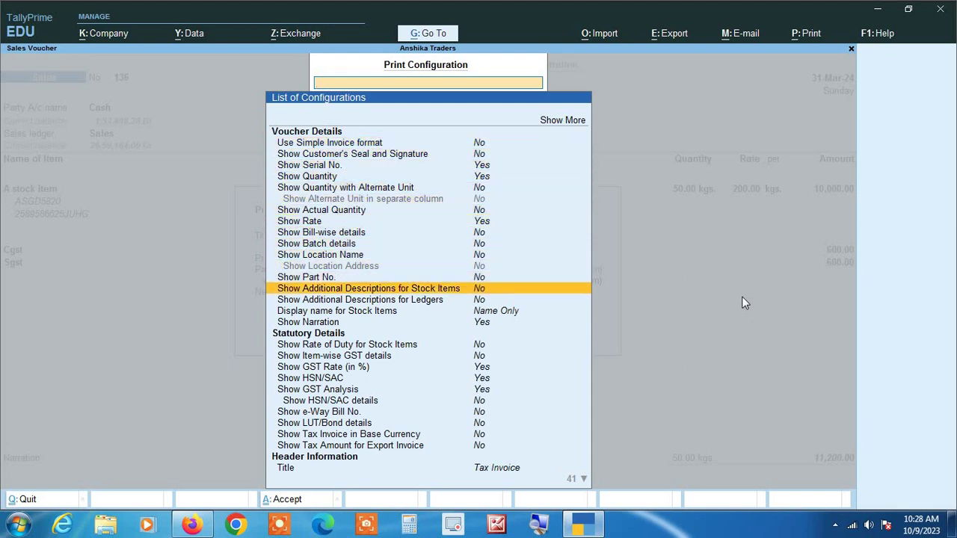
key(Up)
key(Return)
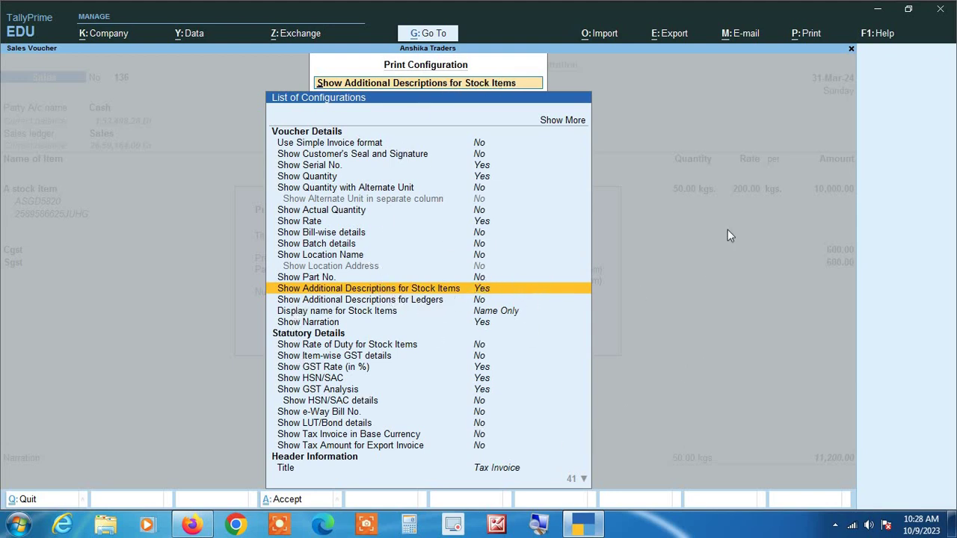
key(BackSpace)
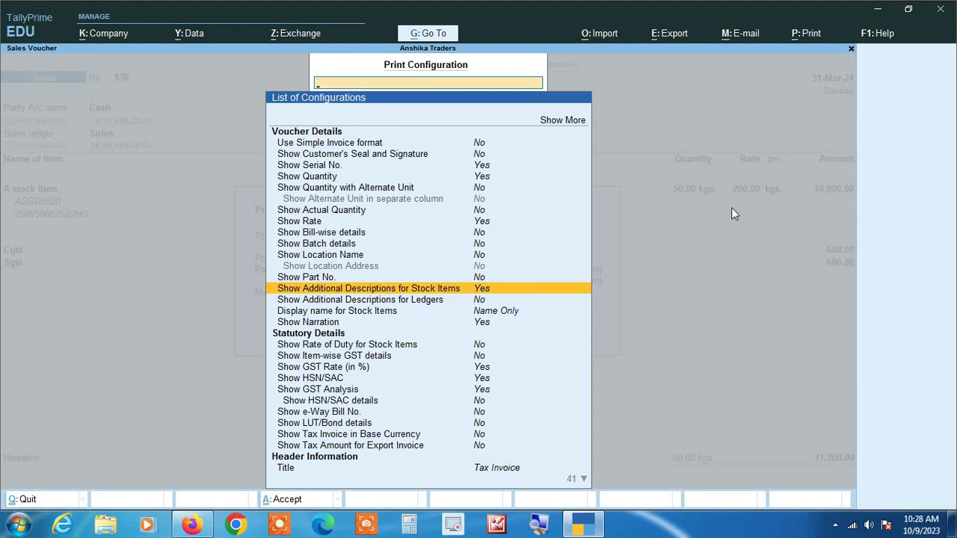
key(Escape)
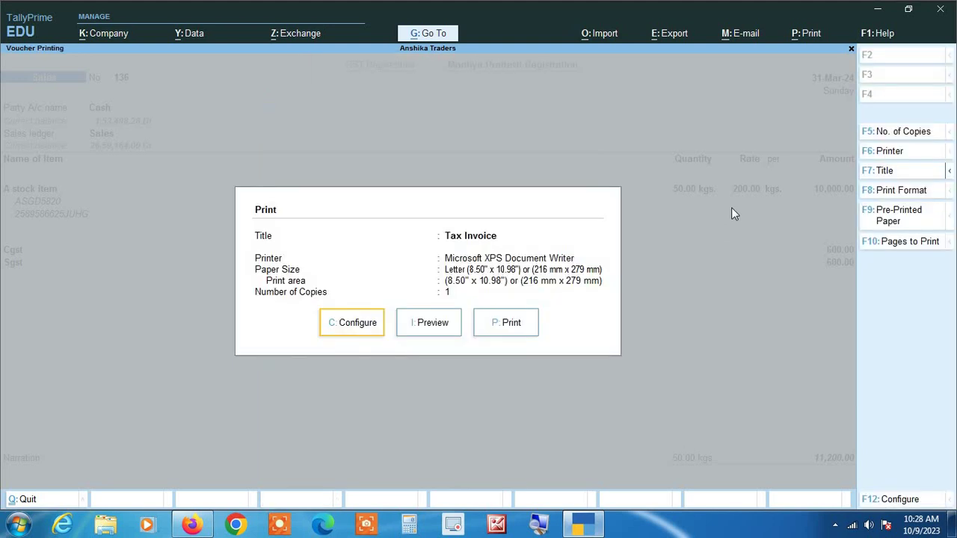
Step: Preview the tax invoice enlarged to check the item's description lines, close the preview and accept the voucher again
key(Right)
key(Return)
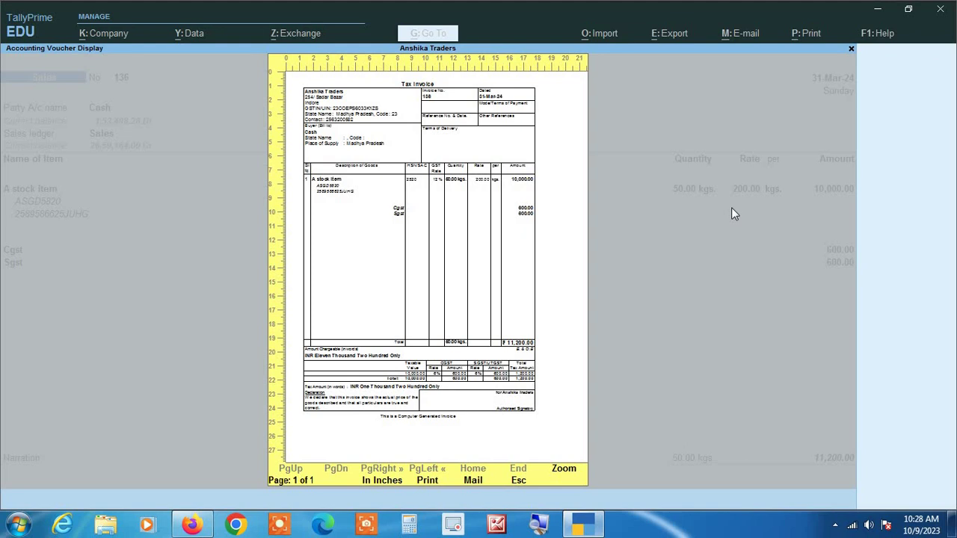
key(Return)
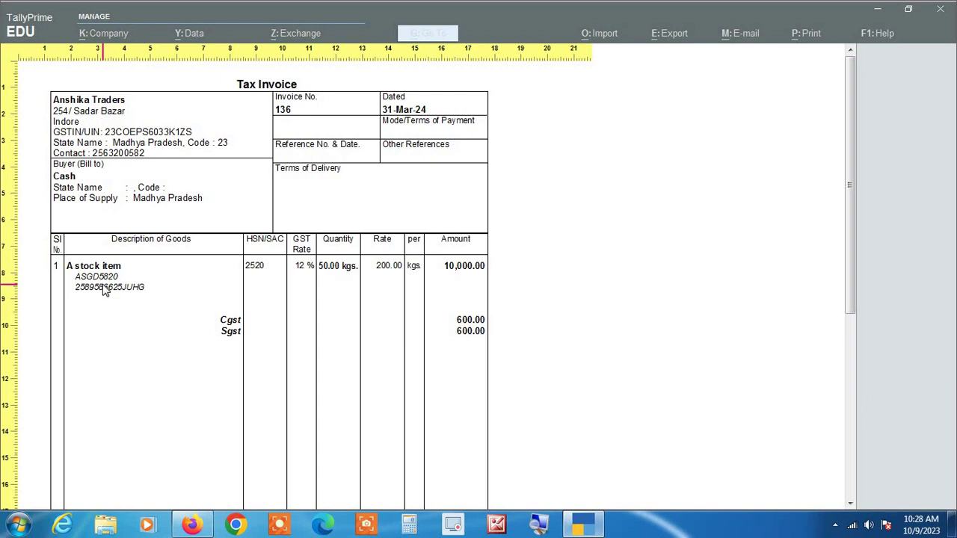
key(Escape)
key(Escape)
key(Escape)
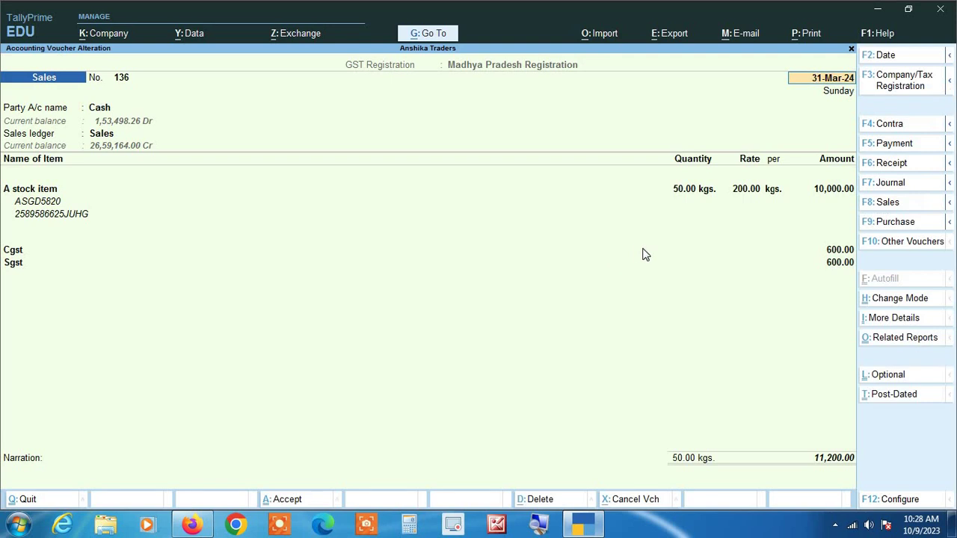
key(ctrl+a)
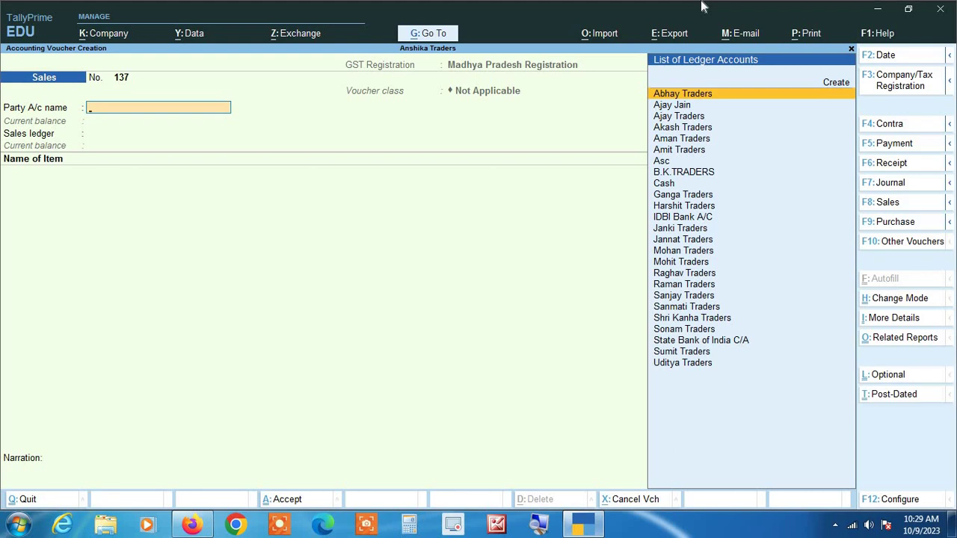
Step: Start another sales voucher with Cash as the party account and Sales as the ledger, and pick "B Stock Item"
text(cas)
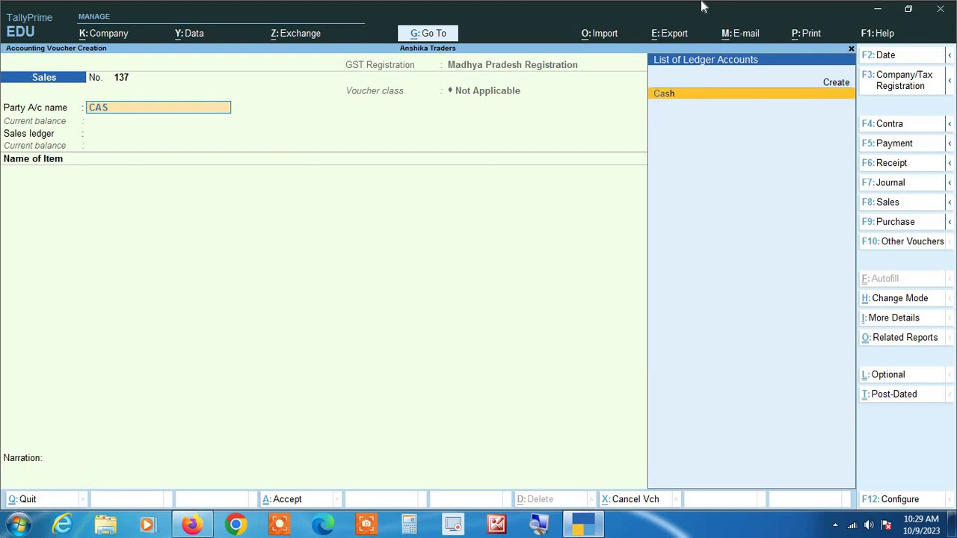
key(Return)
key(Return)
text(B)
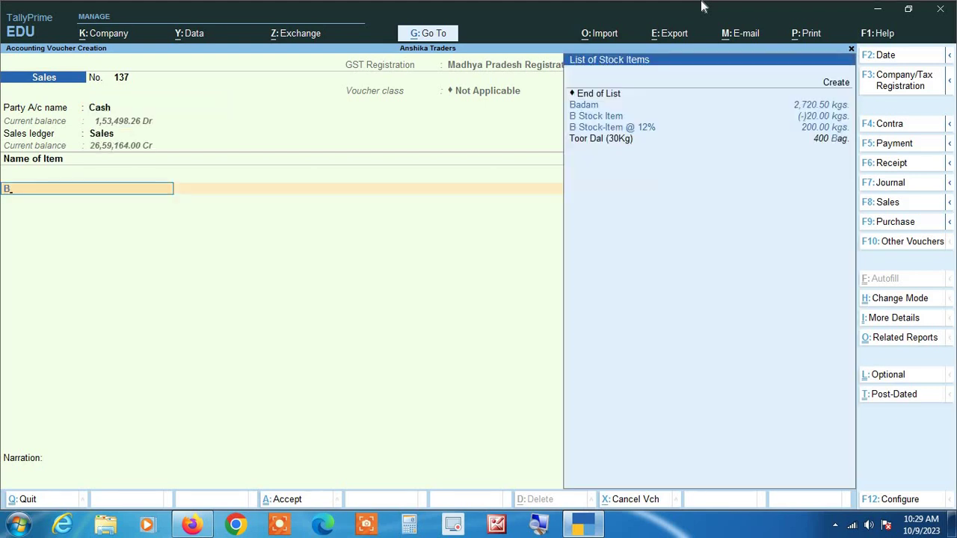
key(Down)
key(Down)
key(Return)
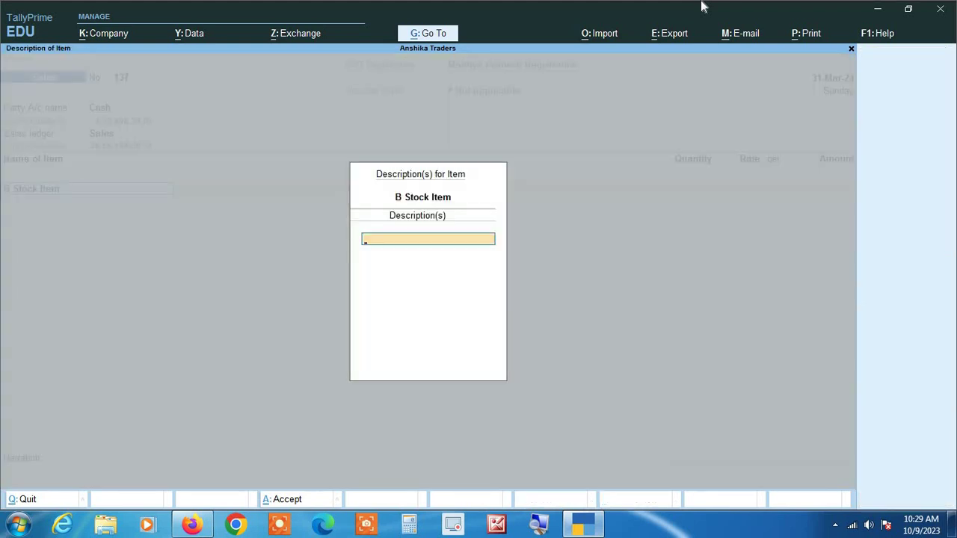
Step: Leave the item description entry, view the stock item master of "B Stock Item", and quit it without changes
key(Escape)
key(ctrl+Return)
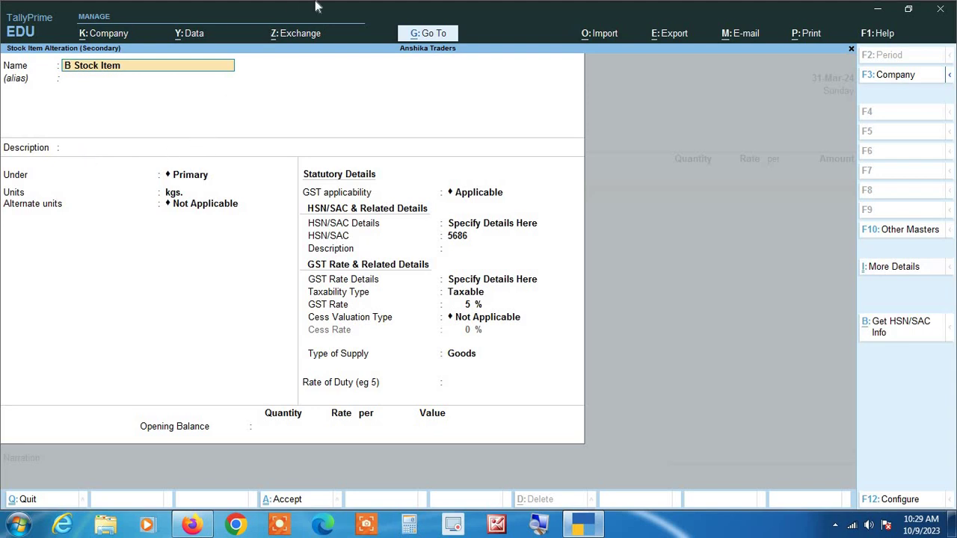
key(BackSpace)
key(Escape)
key(y)
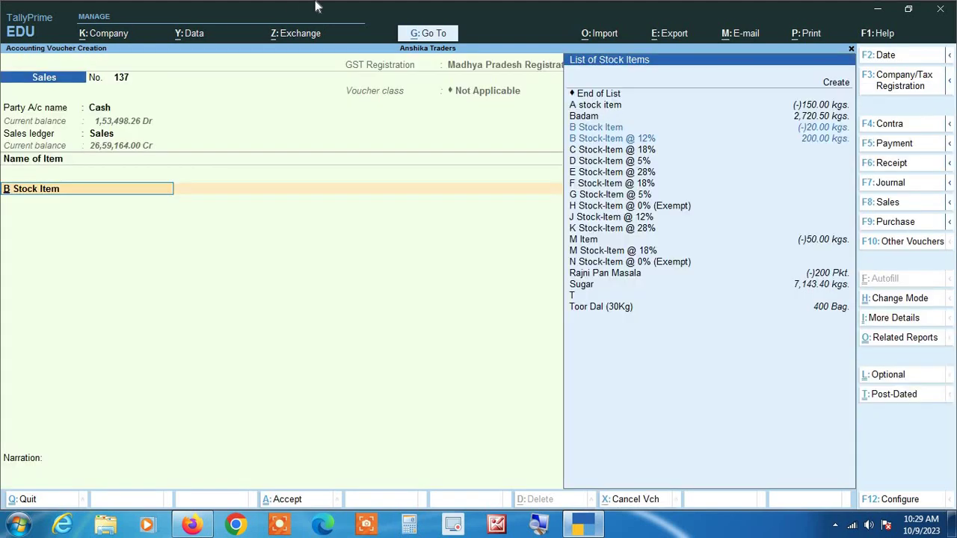
Step: Check the "Provide Additional Descriptions for Stock Items" option in the voucher configuration and accept the configuration
key(F12)
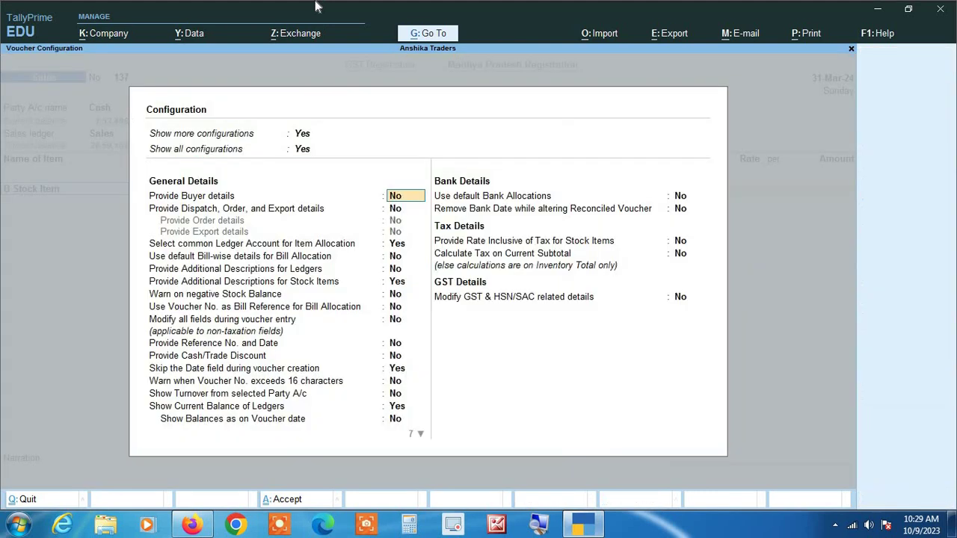
key(Down)
key(Down)
key(Down)
key(Down)
key(Down)
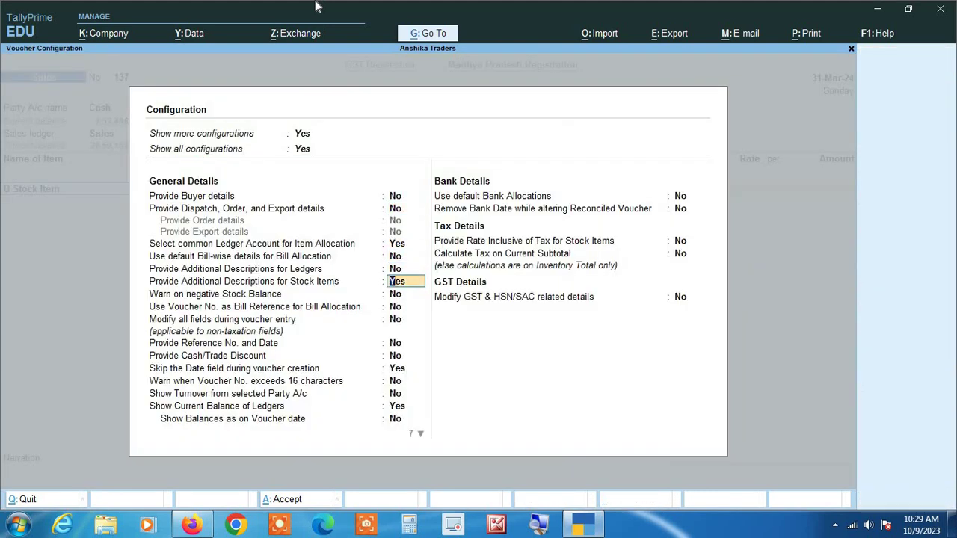
key(ctrl+a)
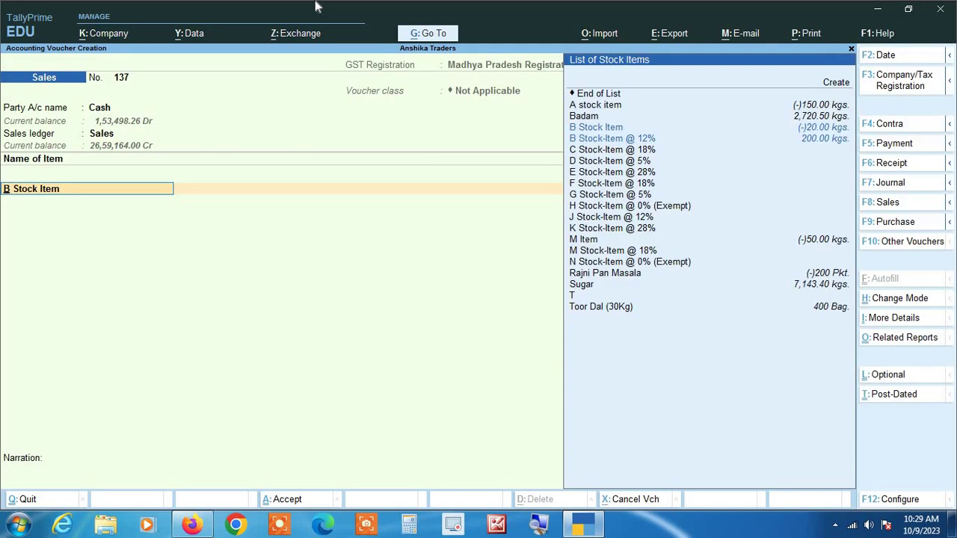
Step: Enter 259865253HGTF and 2589566HGFTDL as the two description lines for "B Stock Item" and accept them
key(Return)
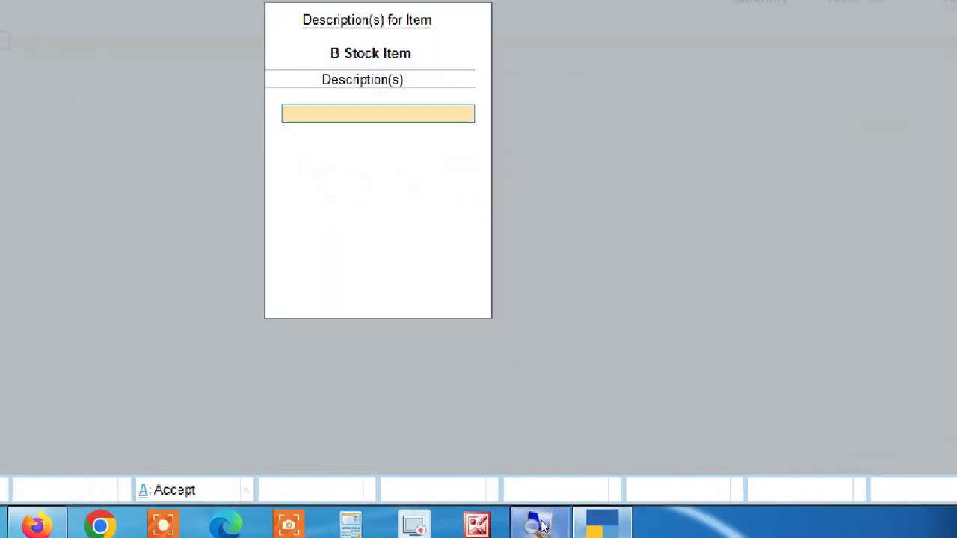
text(25986525)
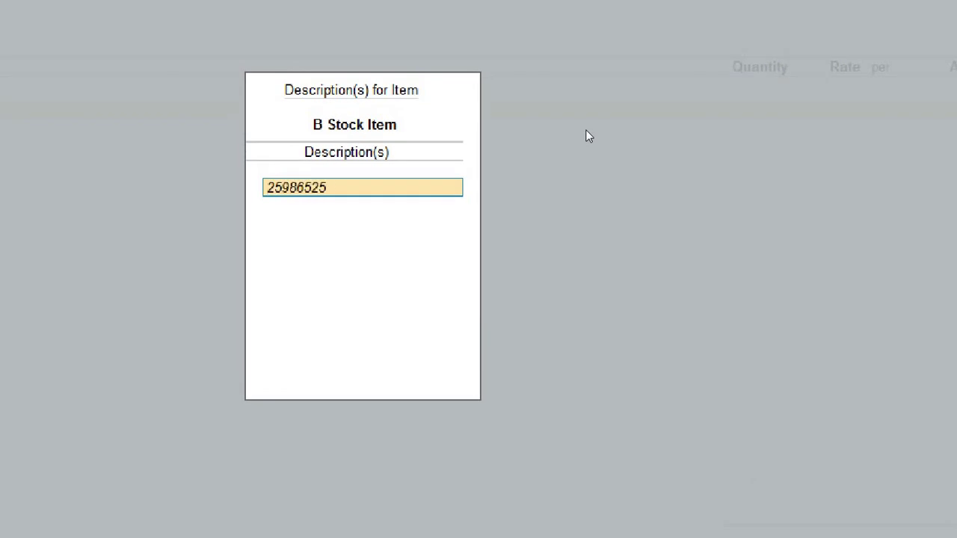
text(3HGTF)
key(Return)
text(25)
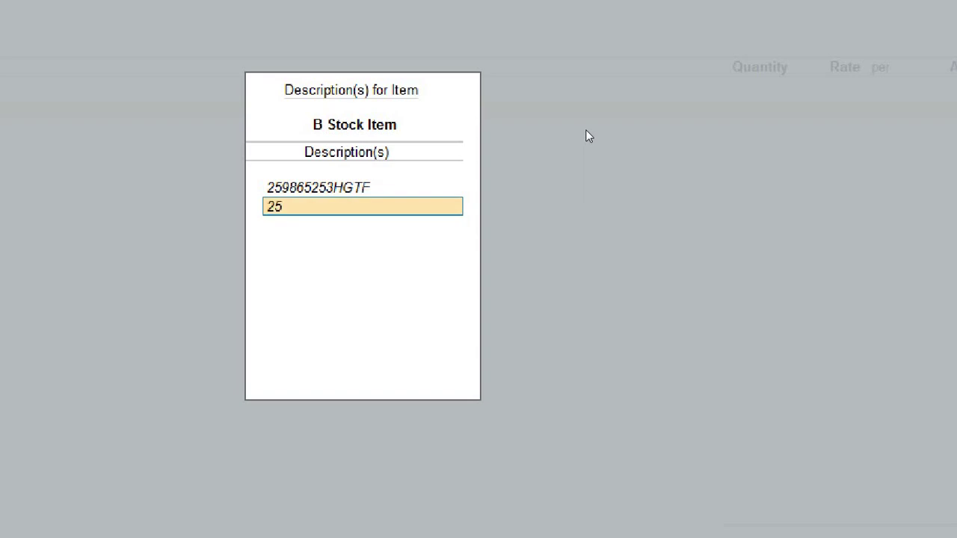
text(89566HGFTD)
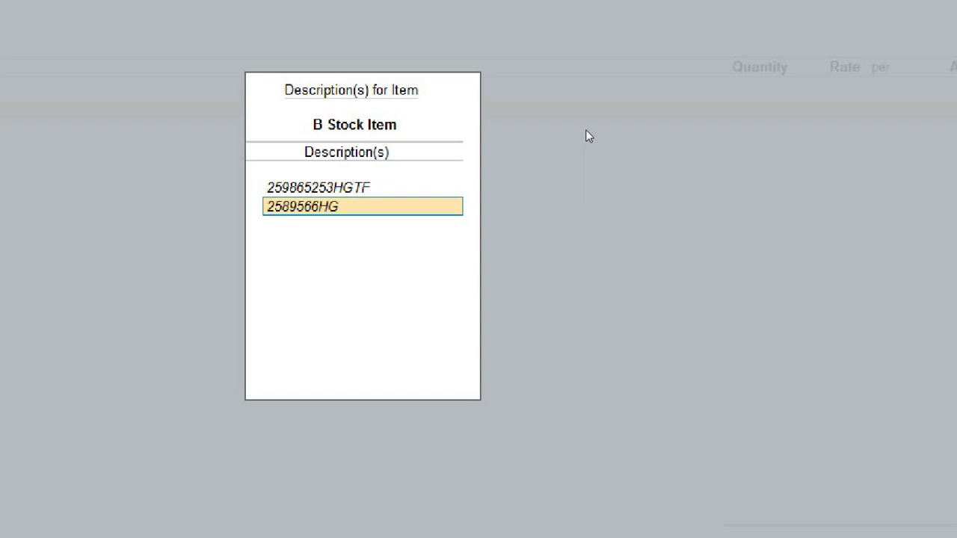
text(L)
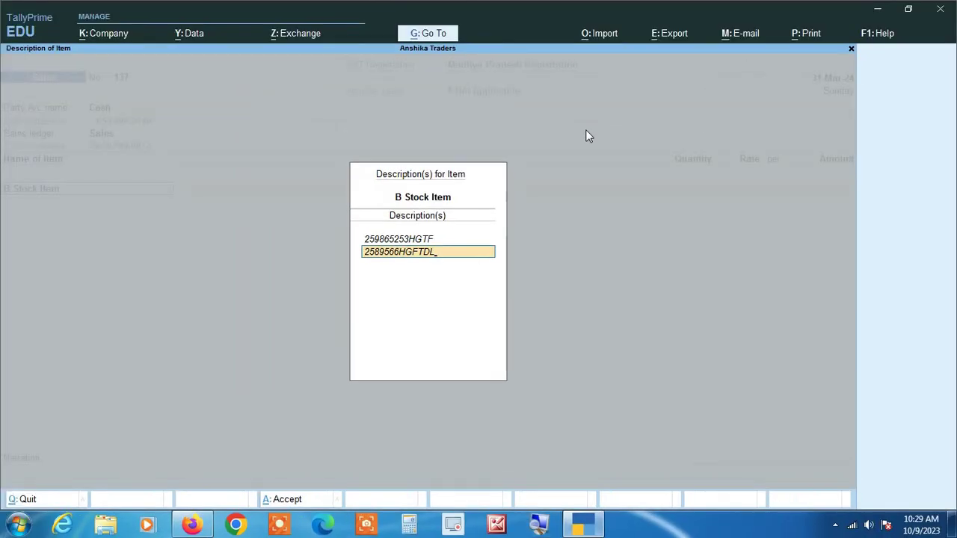
key(Return)
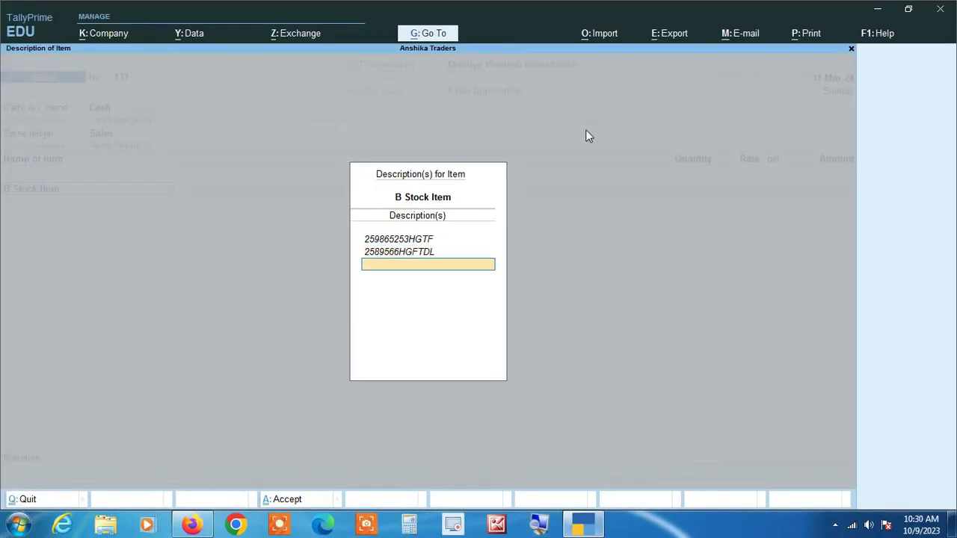
key(Return)
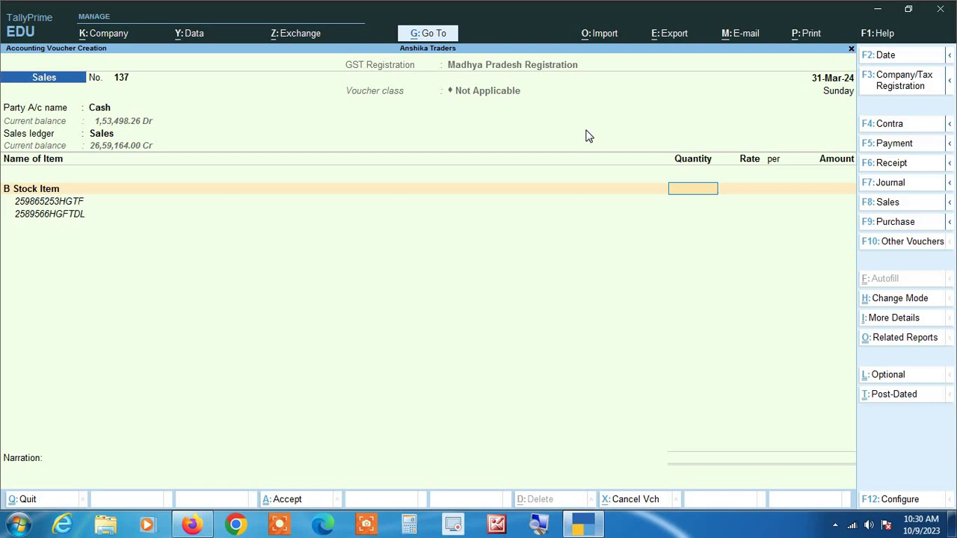
Step: Enter a quantity of 500 kgs at a rate of 50 for "B Stock Item" and accept both description lines
text(500)
key(Return)
text(50)
key(Return)
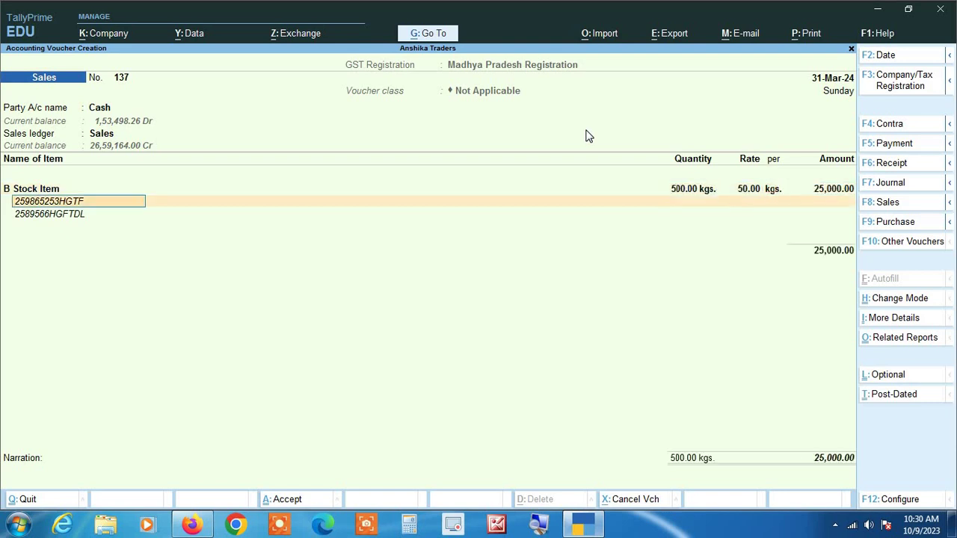
key(Return)
key(Return)
key(Return)
key(Return)
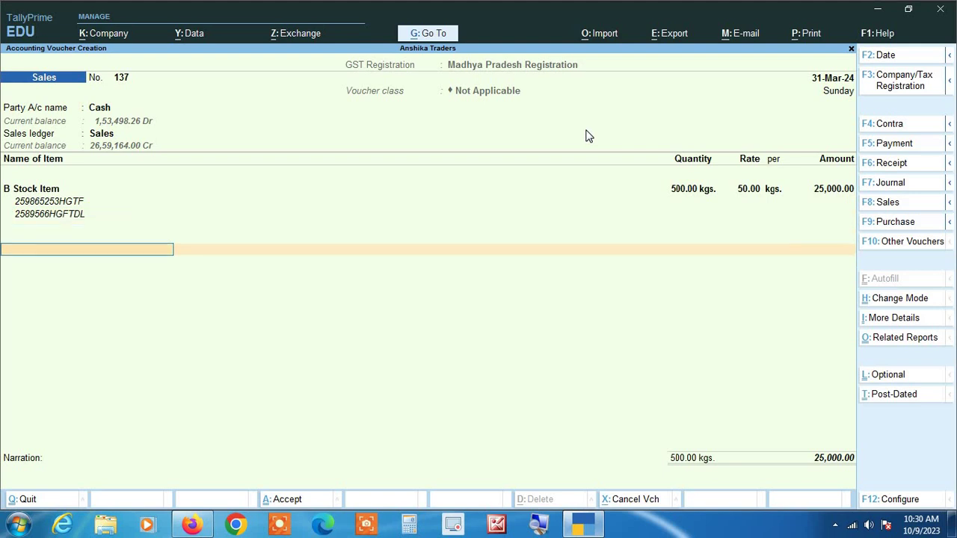
Step: Add the Cgst and Sgst ledgers below "B Stock Item" and save the sales voucher without a narration
text(CG)
key(Return)
key(Return)
text(S)
key(Return)
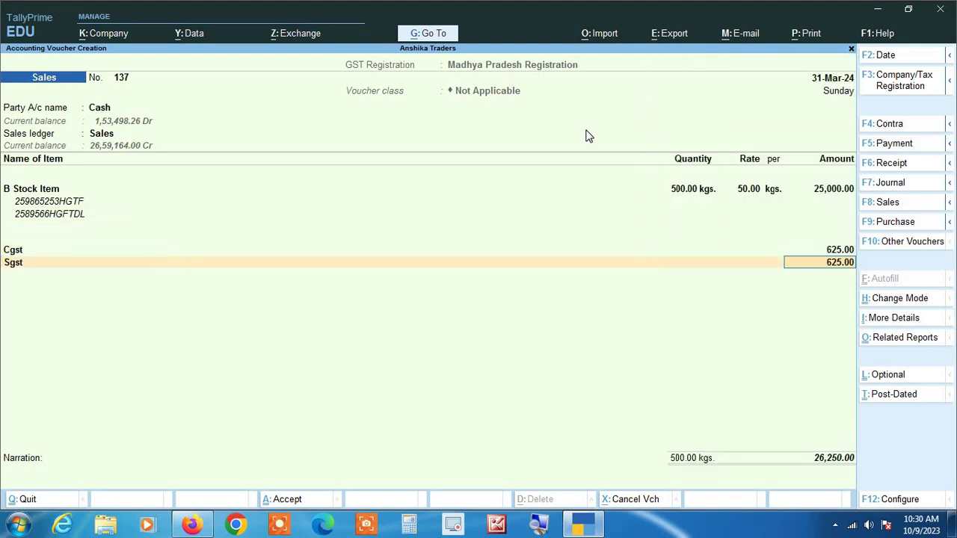
key(Return)
key(Return)
key(Return)
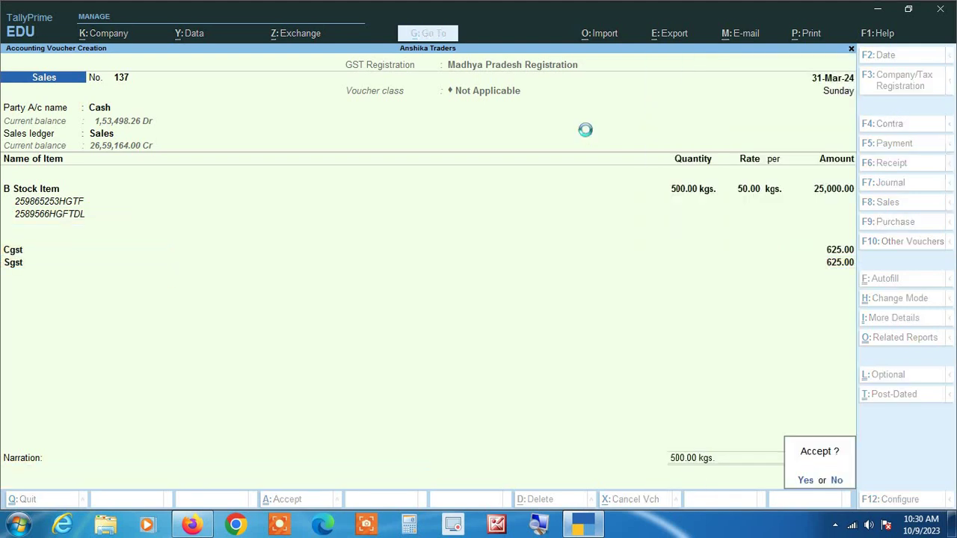
key(Return)
Step: Reopen the saved sales voucher and check "Show Additional Descriptions for Stock Items" in its print configuration, leaving the settings unchanged
key(Page_Up)
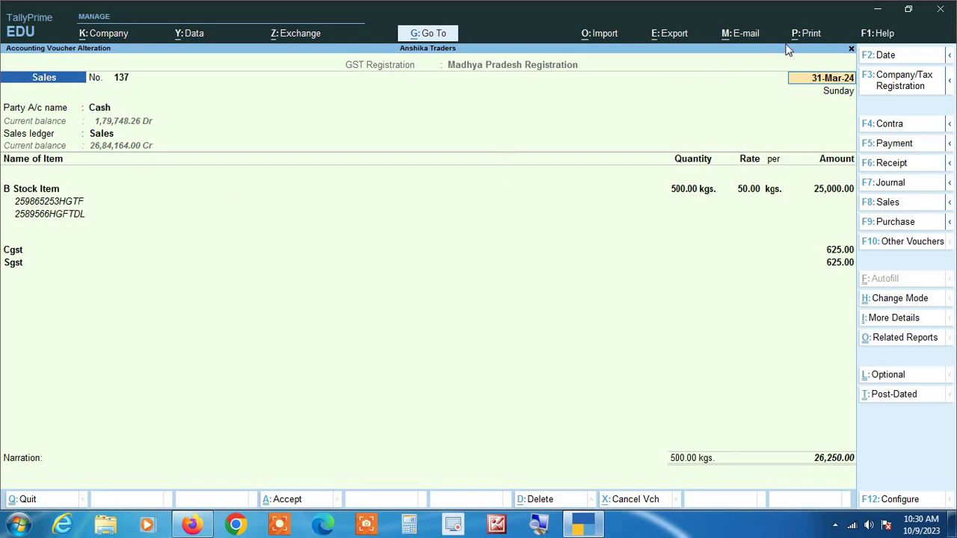
click(807, 36)
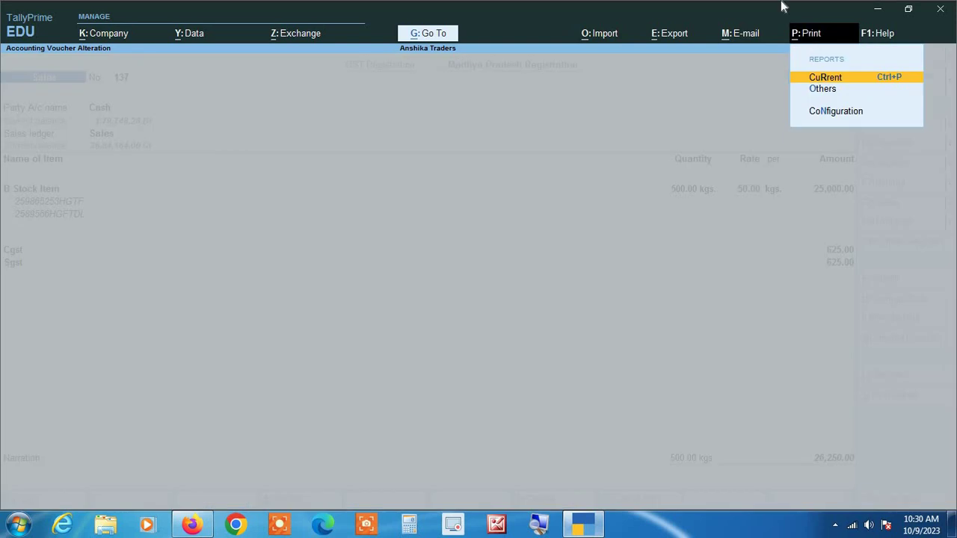
key(Return)
key(c)
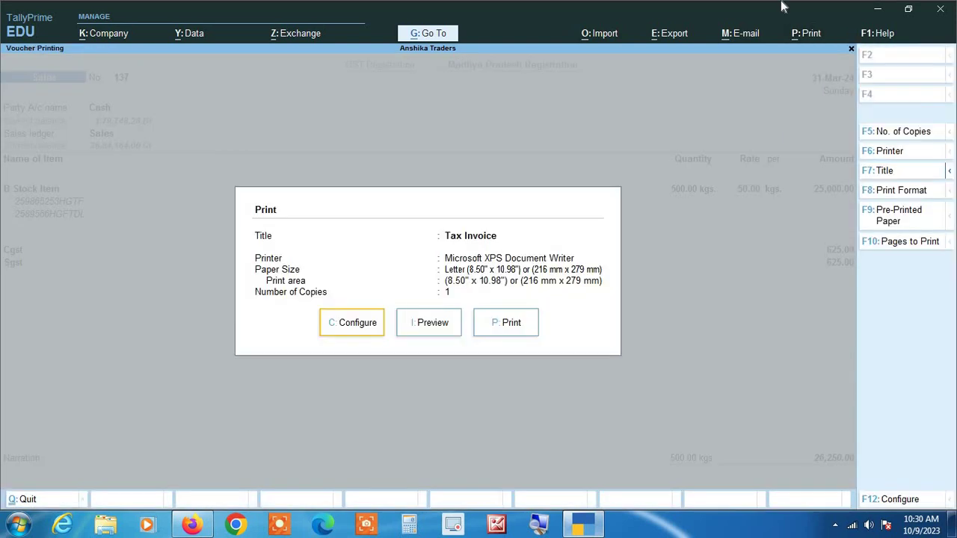
key(Down)
key(Down)
key(Down)
key(Down)
key(Down)
key(Down)
key(Down)
key(Down)
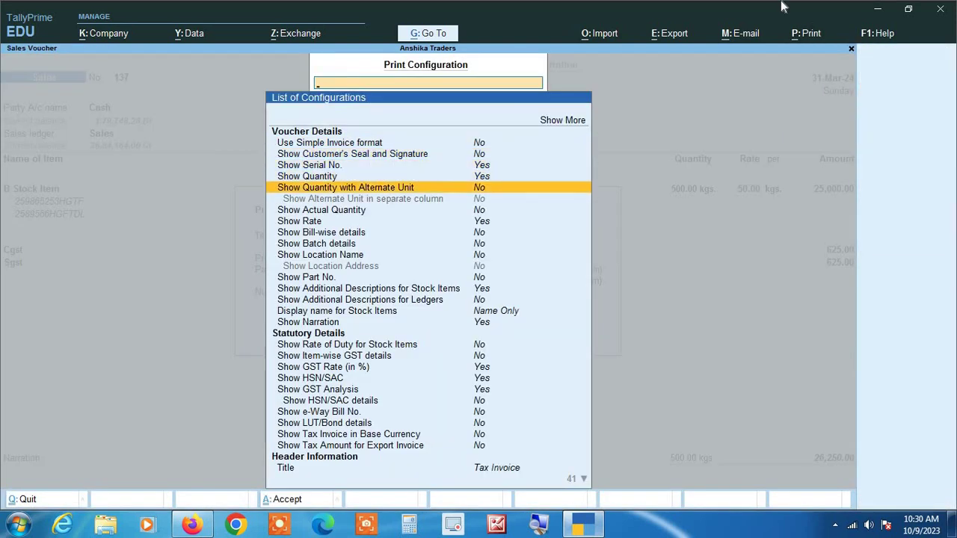
key(Down)
key(Down)
key(Down)
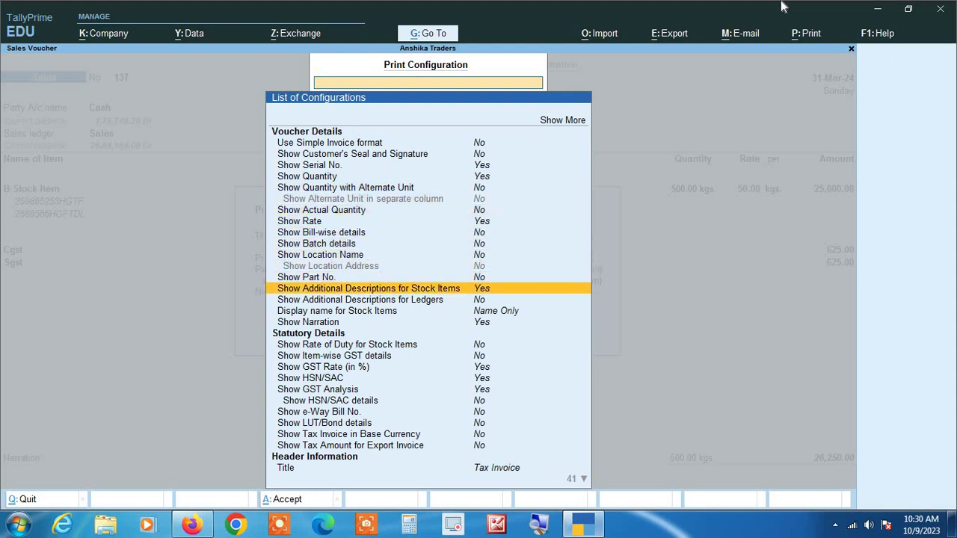
key(Escape)
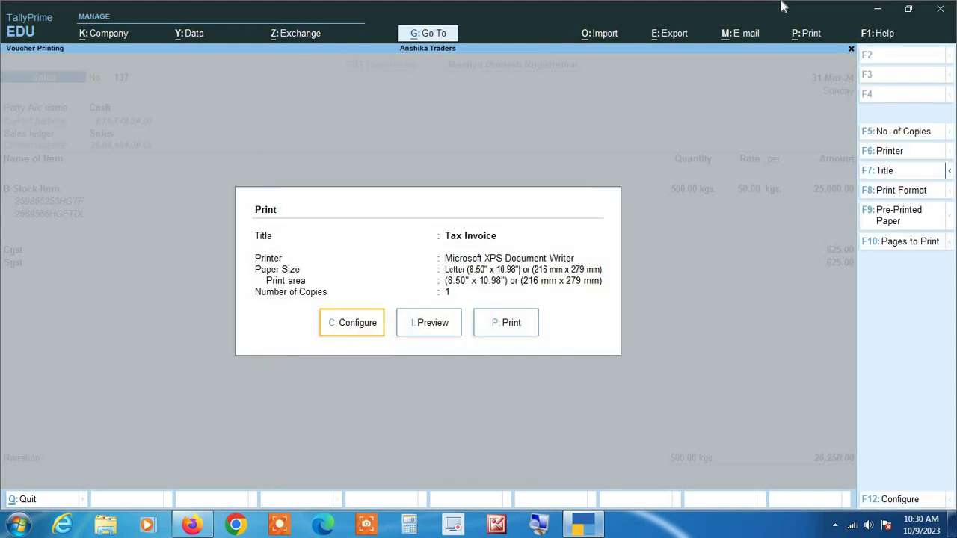
key(Escape)
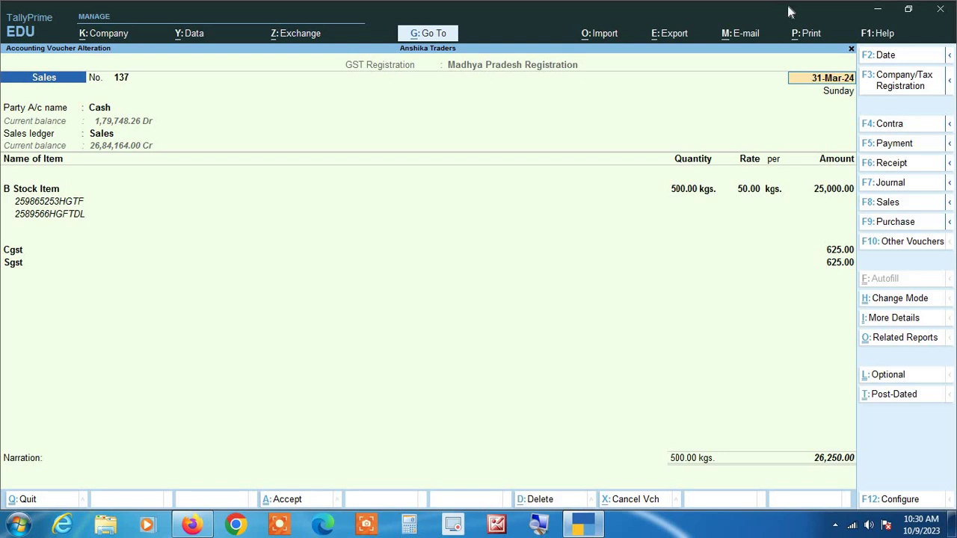
Step: Preview the voucher's Tax Invoice, zoom in to examine the description lines under "B Stock Item", and close the preview
click(810, 38)
key(Return)
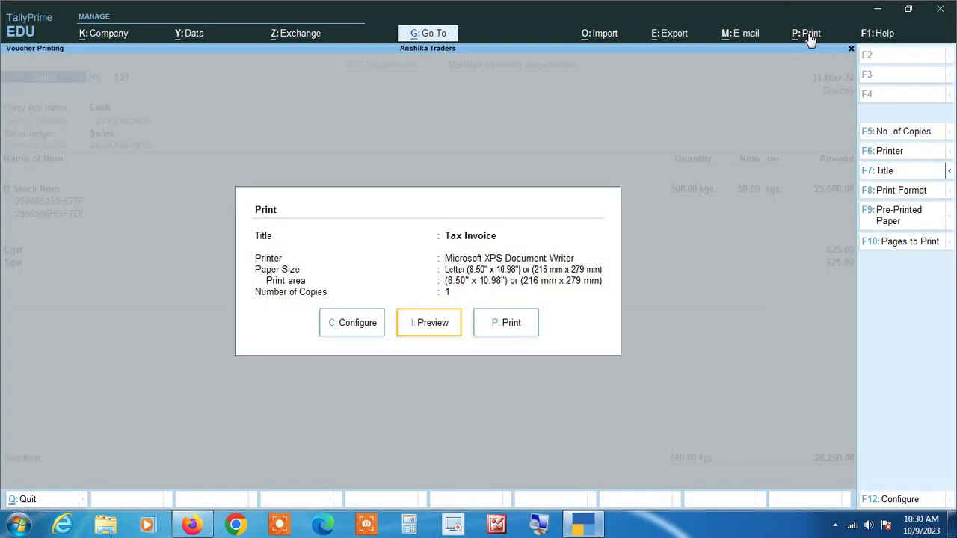
key(i)
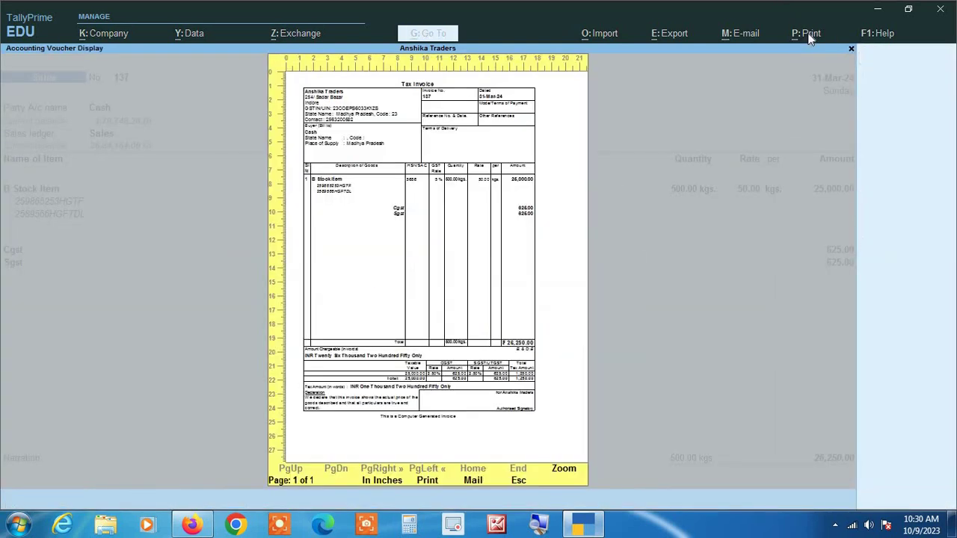
key(Return)
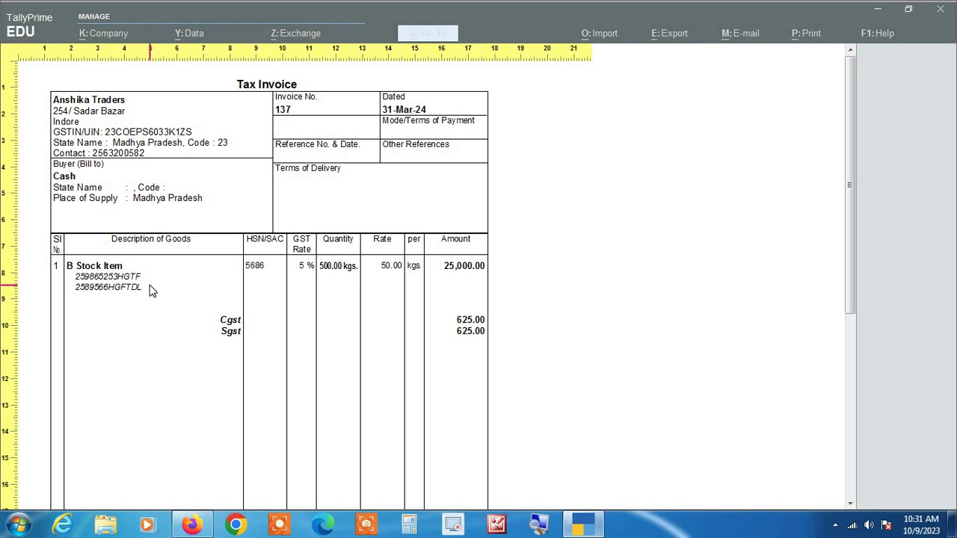
key(Escape)
key(Escape)
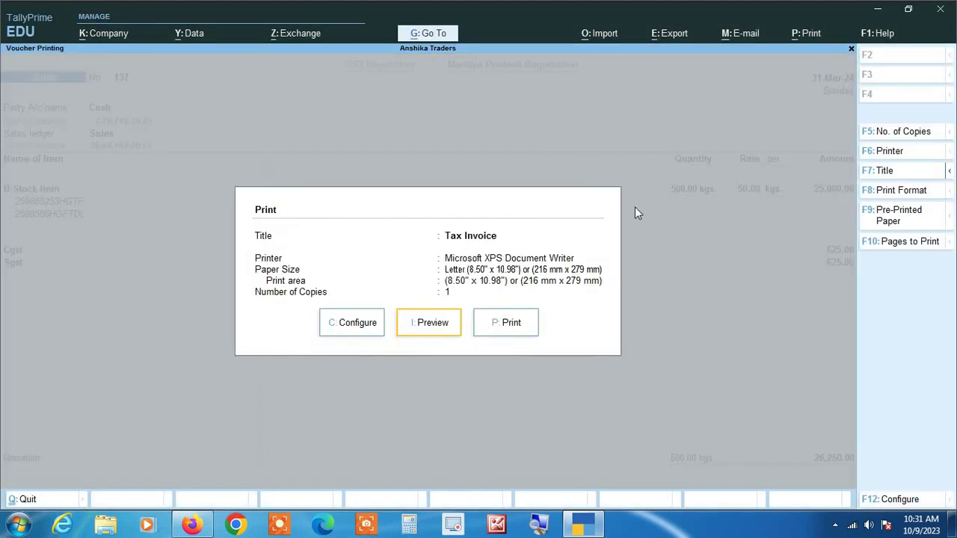
Step: Quit the print dialog, the saved voucher and the blank sales voucher to return to the Gateway of Tally
key(Escape)
key(Escape)
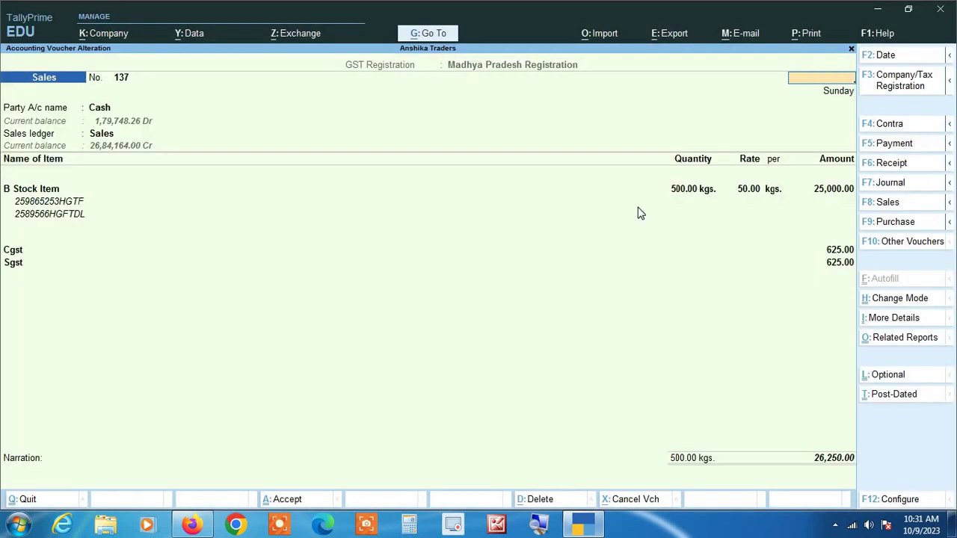
key(y)
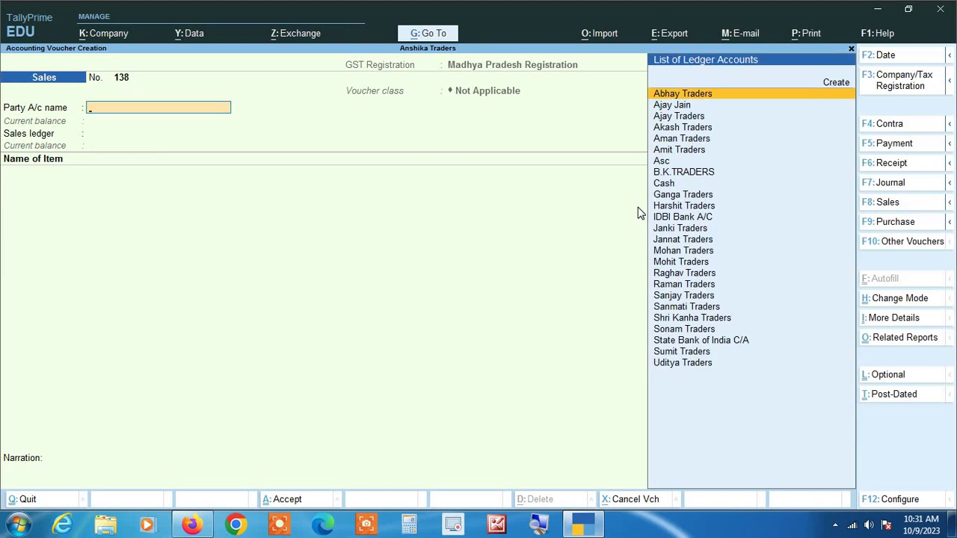
key(Escape)
key(y)
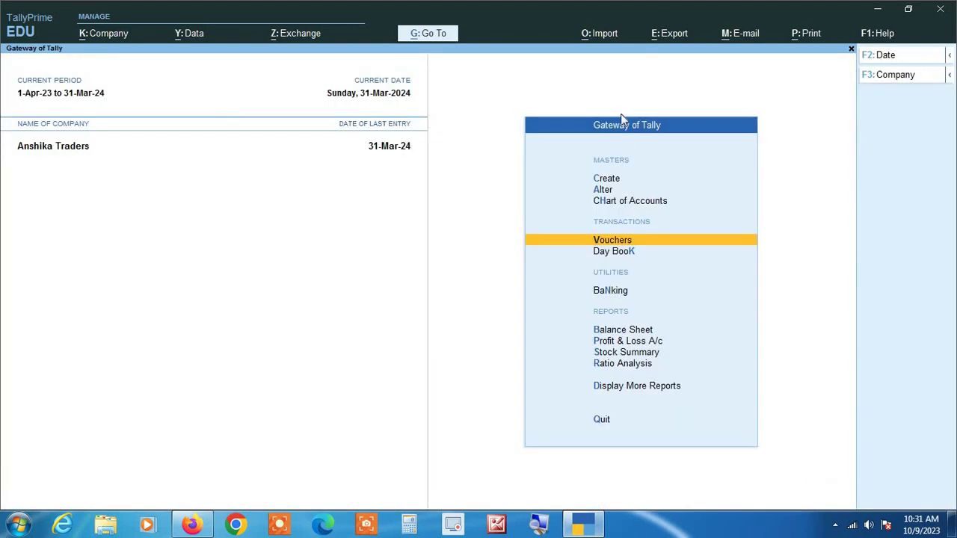